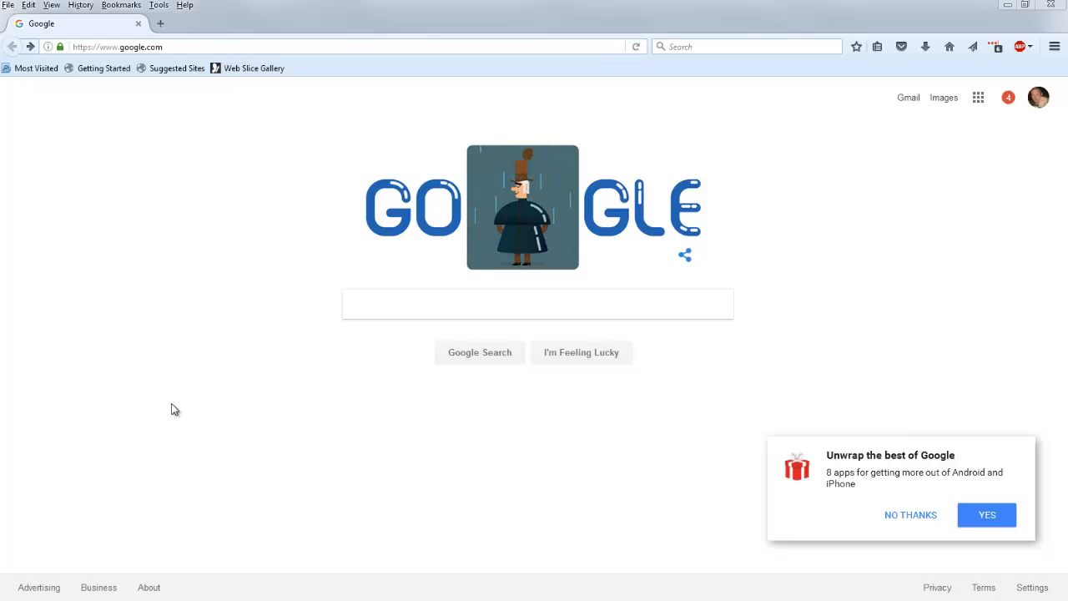
Search Google for filezilla and open the official FileZilla project website.
{"action": "left_click", "coordinate": [432, 309]}
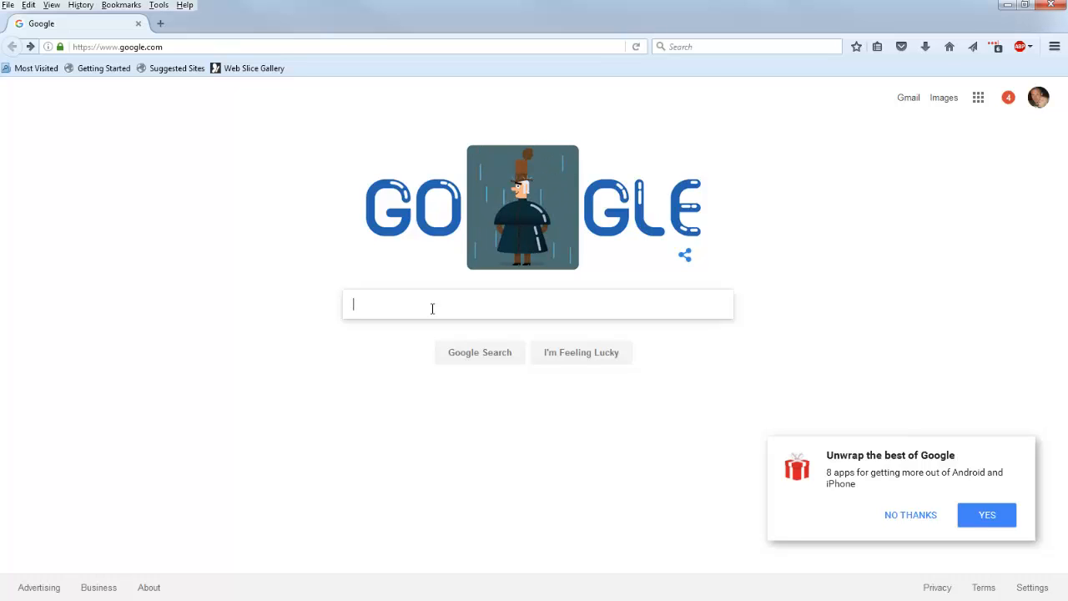
{"action": "type", "text": "filezilla"}
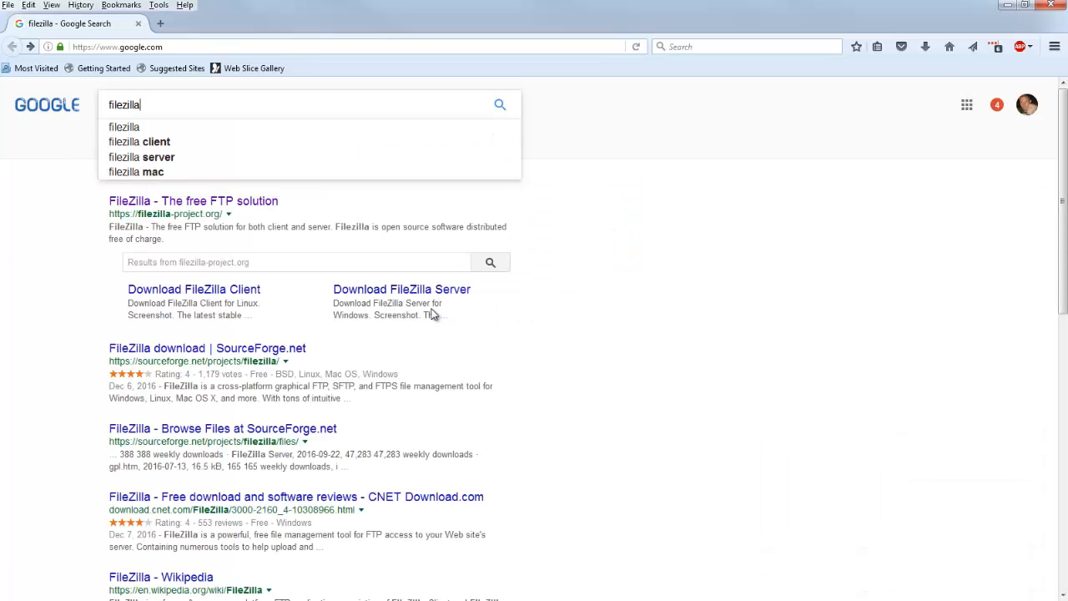
{"action": "key", "text": "Return"}
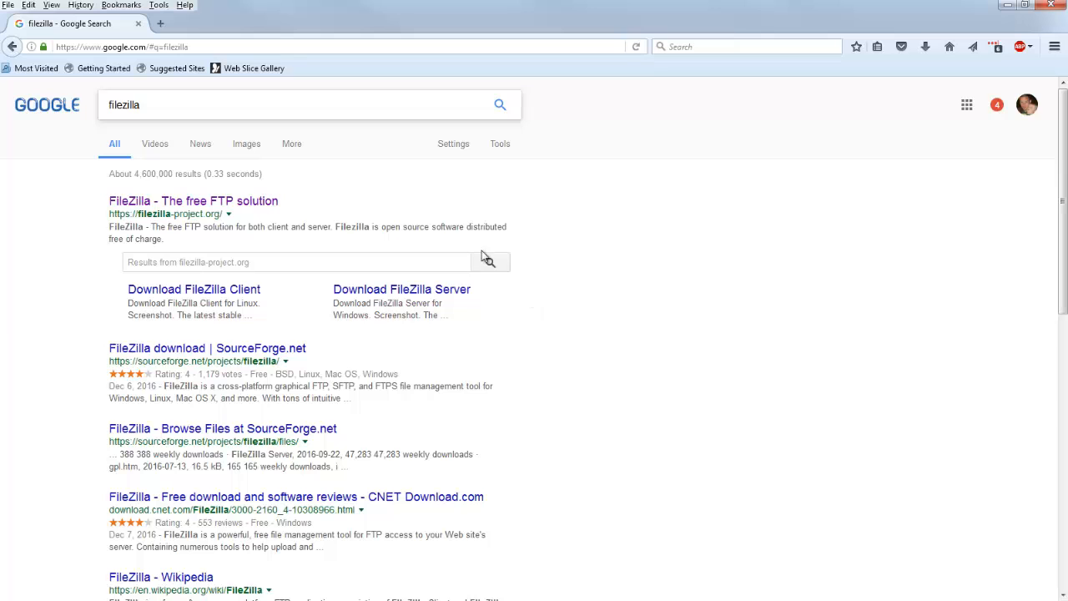
{"action": "left_click", "coordinate": [194, 202]}
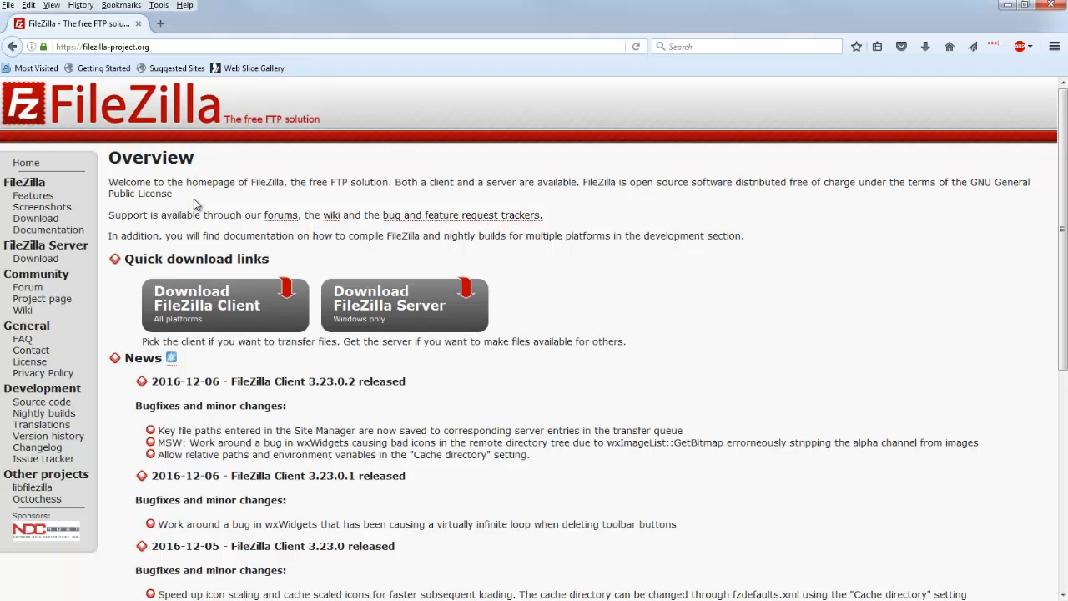
Download the FileZilla Client installer for Windows (64bit) and save the file.
{"action": "left_click", "coordinate": [252, 311]}
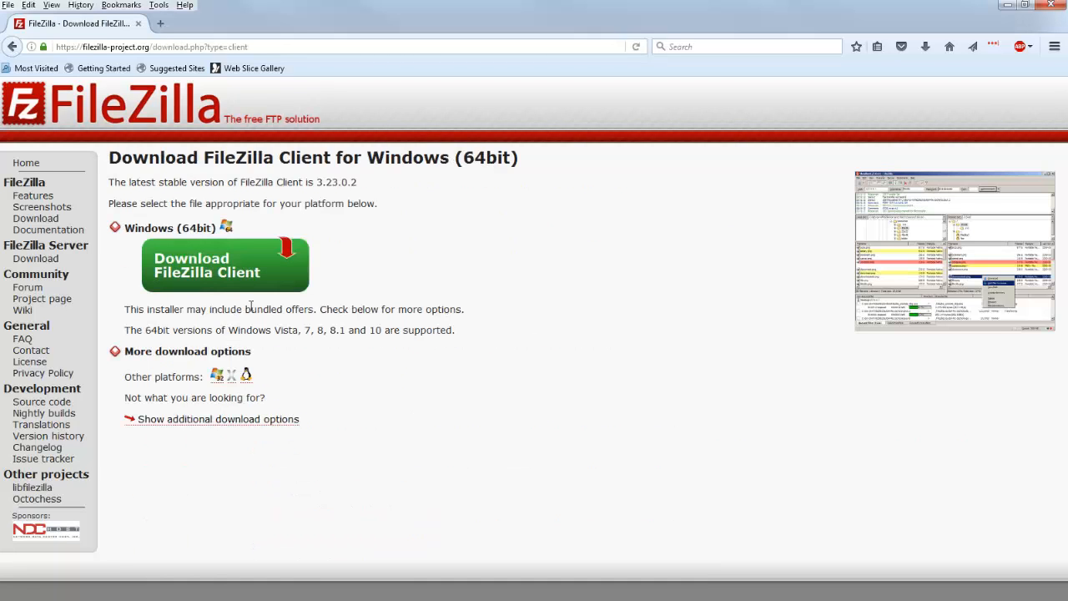
{"action": "left_click", "coordinate": [224, 280]}
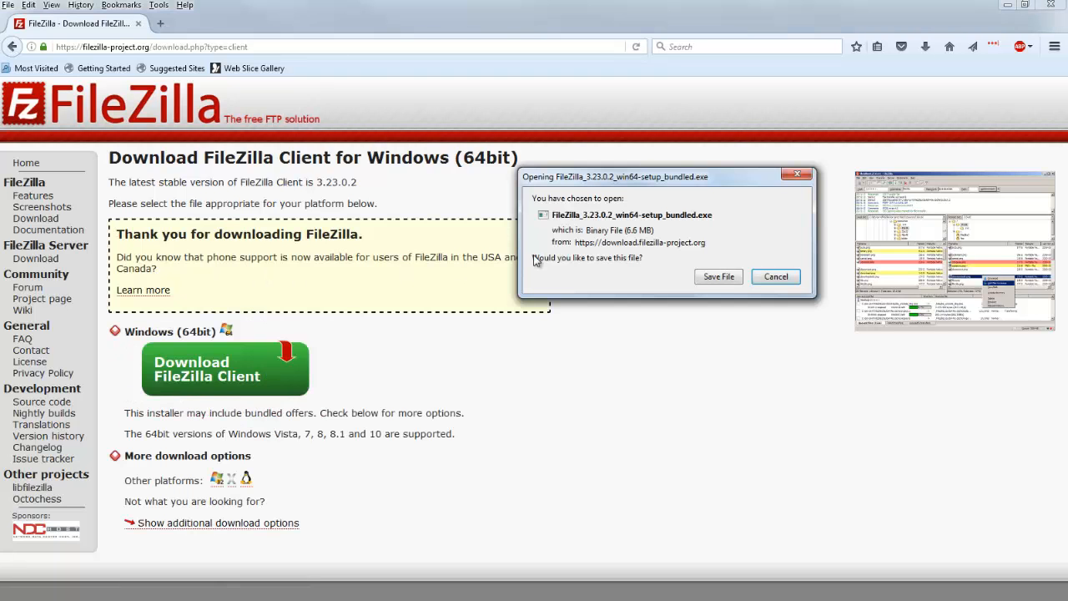
{"action": "left_click", "coordinate": [726, 277]}
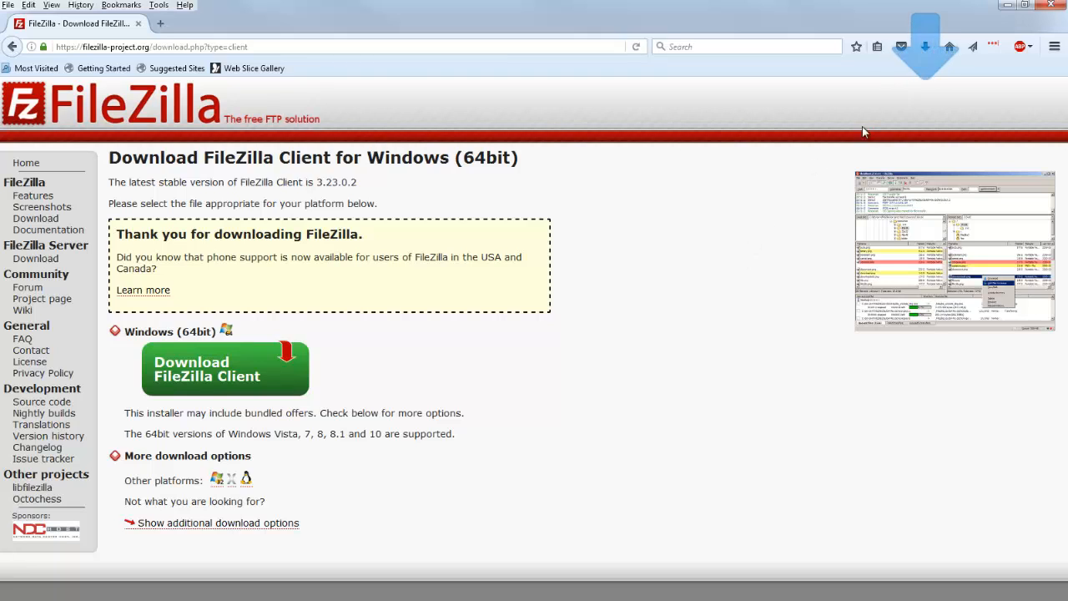
Show the finished download in its folder and run FileZilla_3.23.0.2_win64-setup_bundled(1).exe.
{"action": "left_click", "coordinate": [927, 48]}
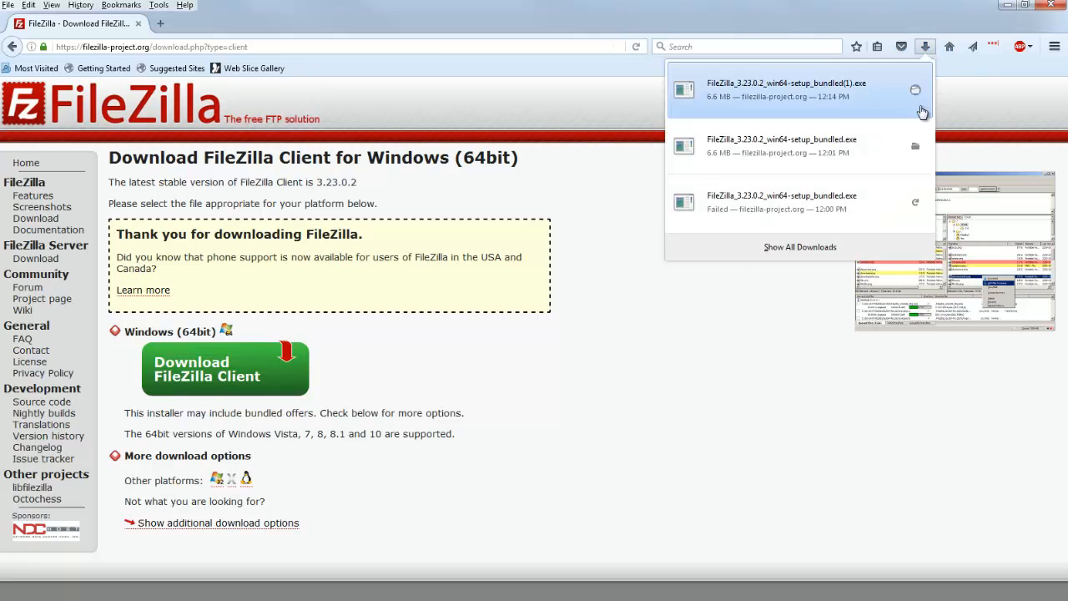
{"action": "left_click", "coordinate": [918, 91]}
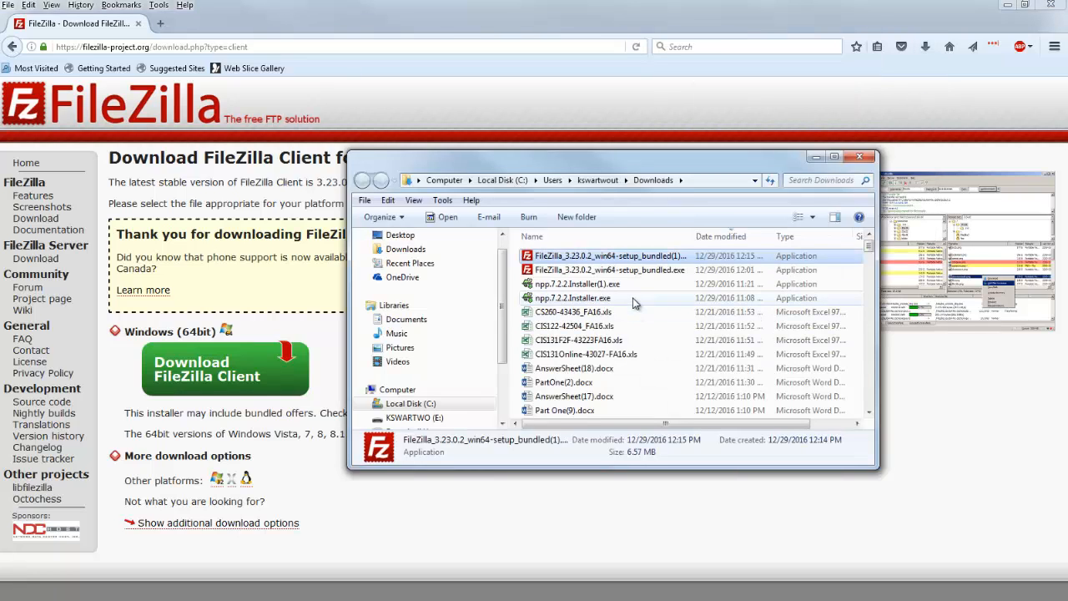
{"action": "left_click", "coordinate": [622, 274]}
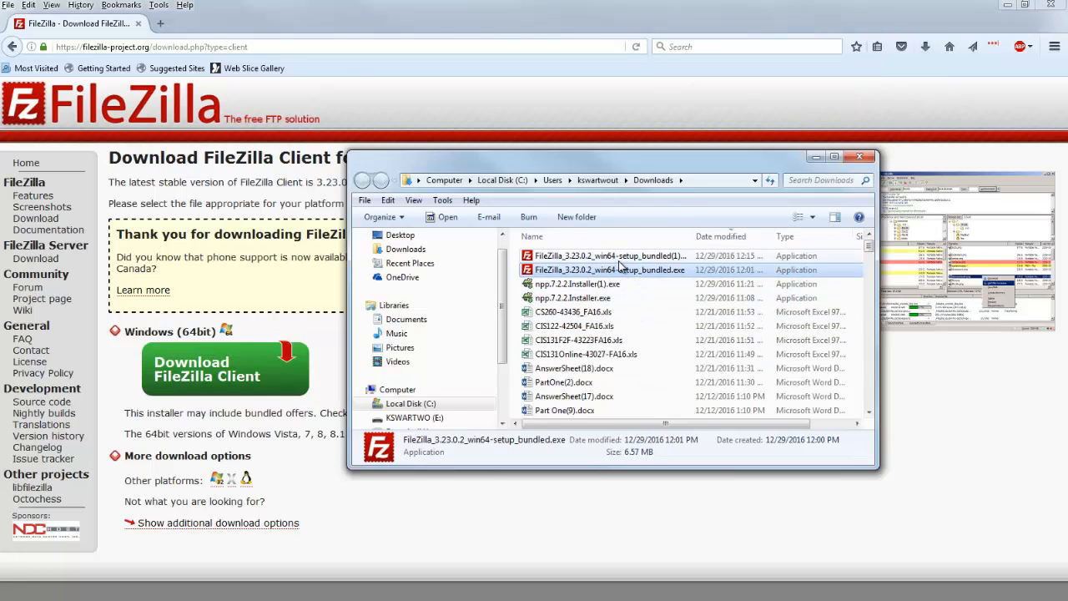
{"action": "left_click", "coordinate": [619, 261]}
{"action": "double_click", "coordinate": [618, 261]}
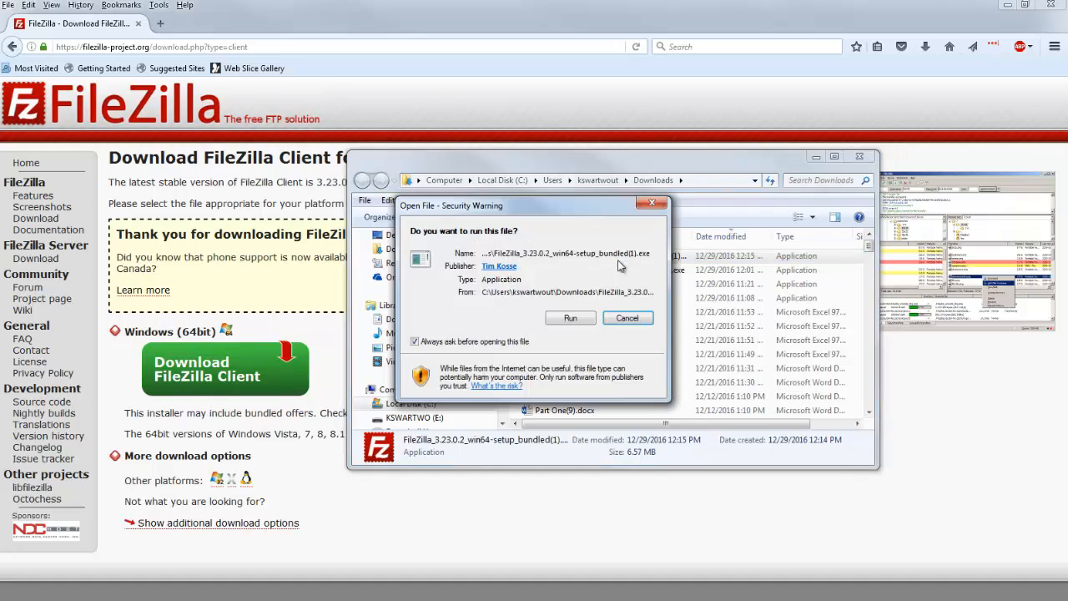
{"action": "left_click", "coordinate": [593, 321]}
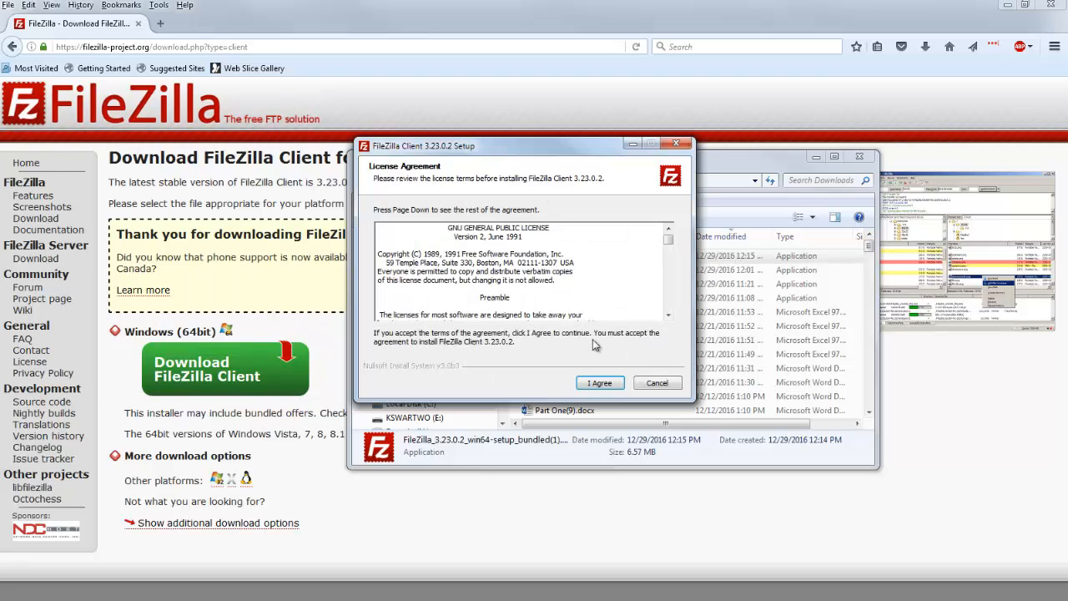
Accept the license agreement and decline the optional Web Companion PRO offer in the setup.
{"action": "left_click", "coordinate": [594, 385]}
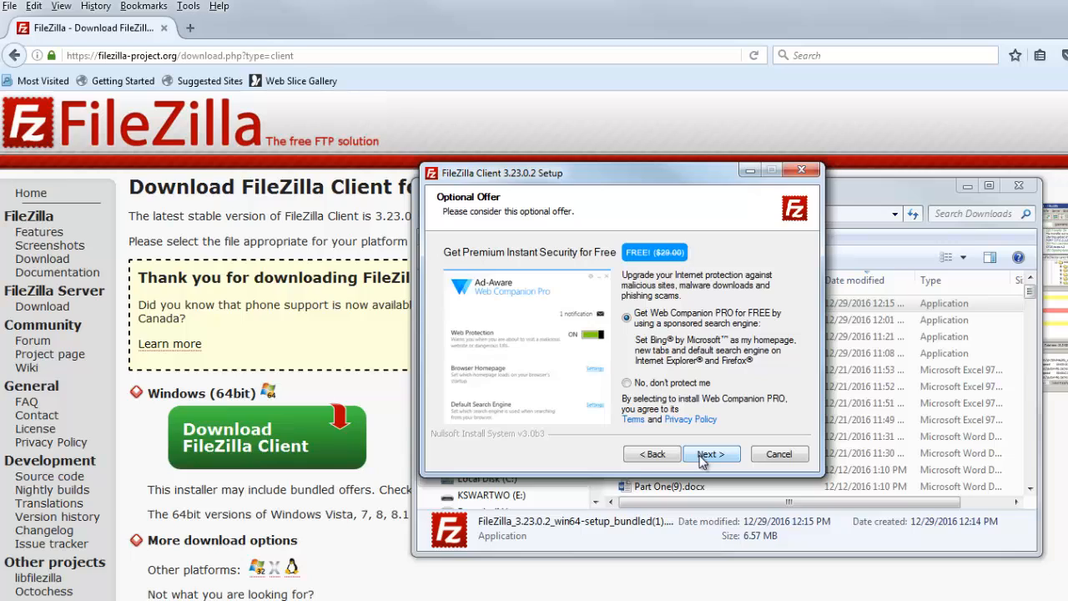
{"action": "left_click", "coordinate": [626, 383]}
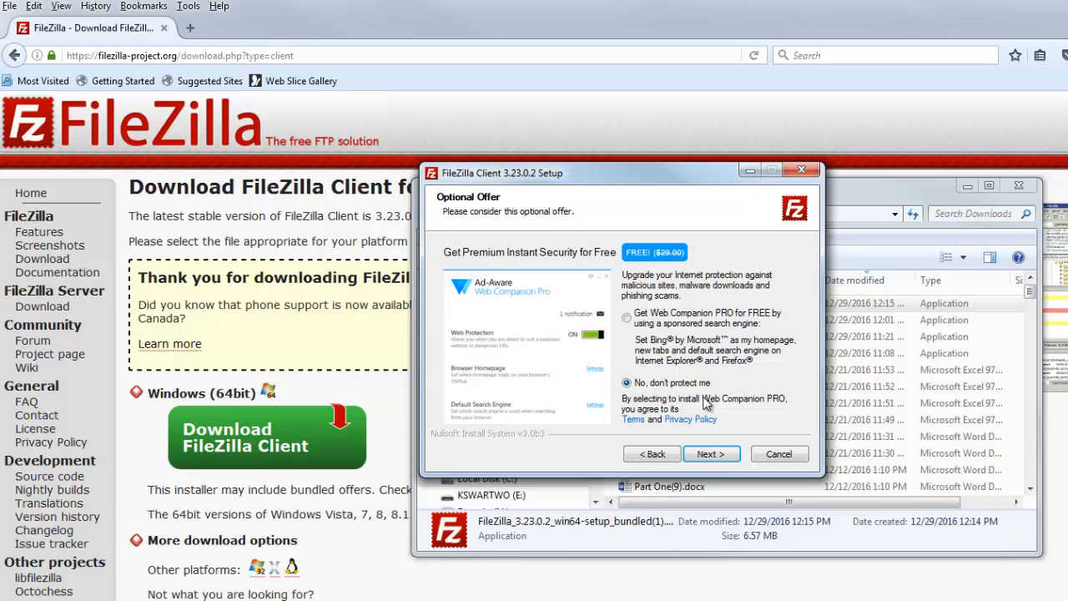
{"action": "left_click", "coordinate": [720, 454]}
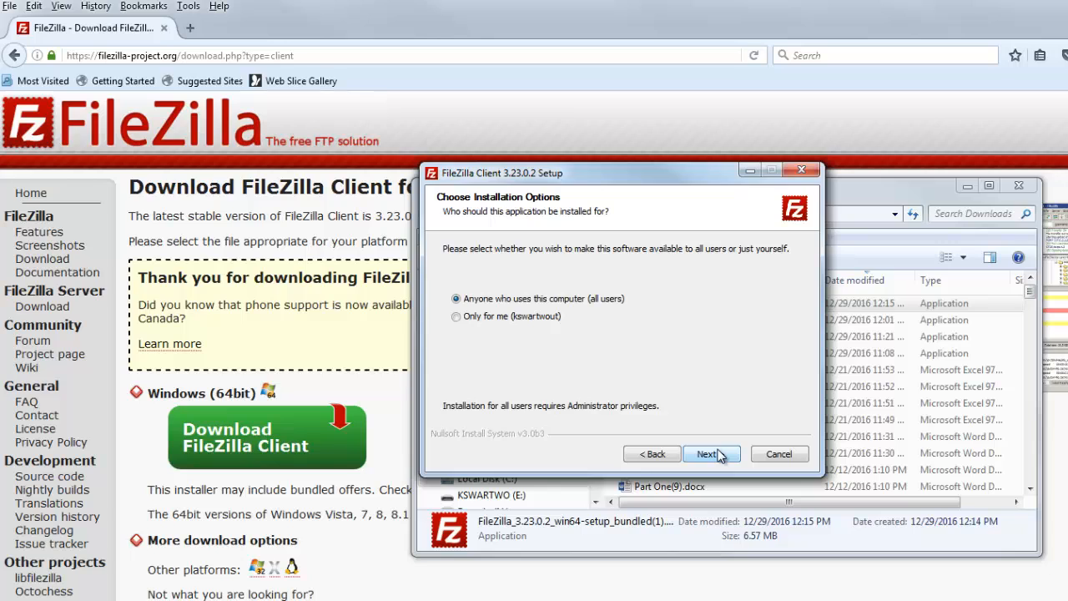
Keep the all-users option and default components, and choose the E: drive as the install location.
{"action": "left_click", "coordinate": [720, 454]}
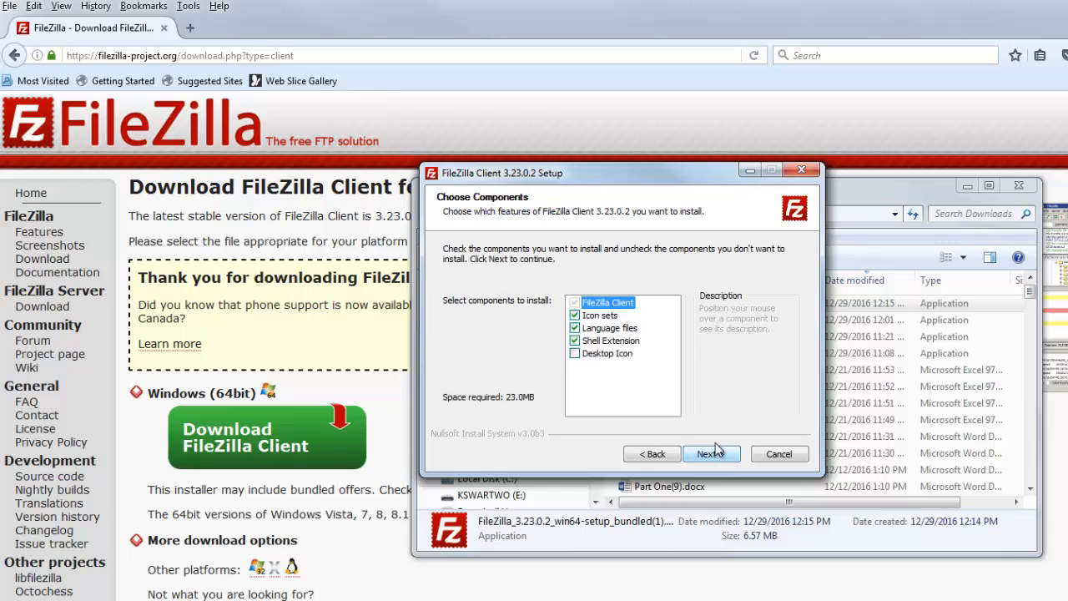
{"action": "left_click", "coordinate": [715, 455]}
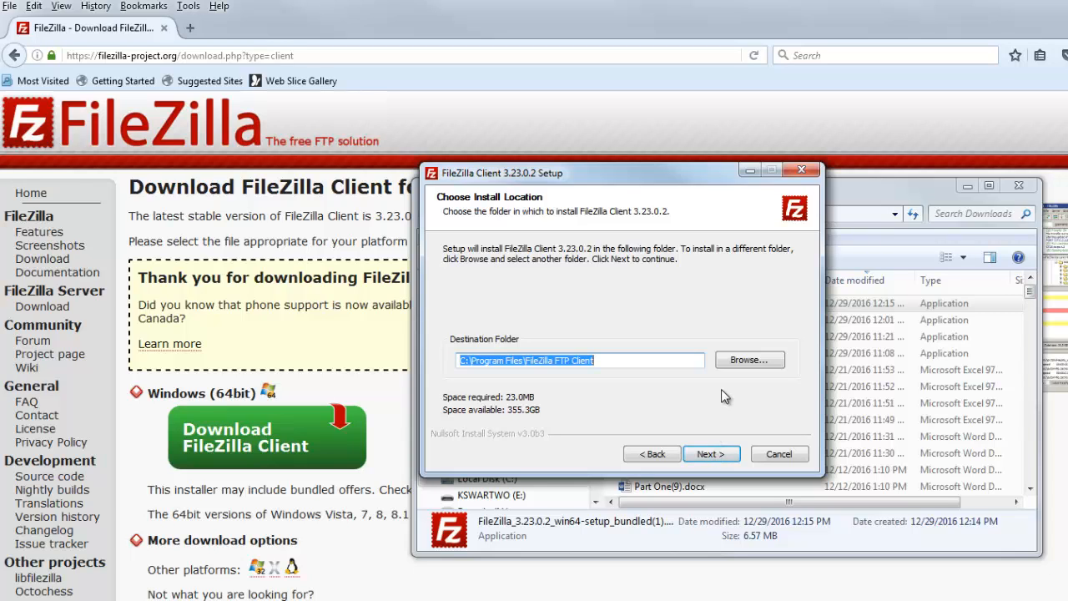
{"action": "left_click", "coordinate": [727, 367]}
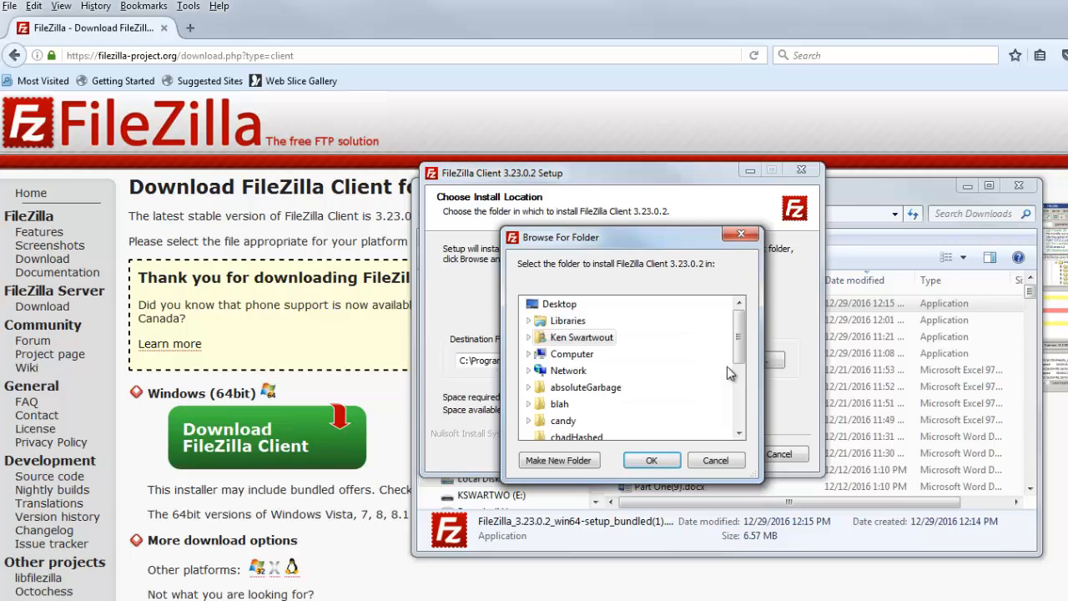
{"action": "double_click", "coordinate": [589, 354]}
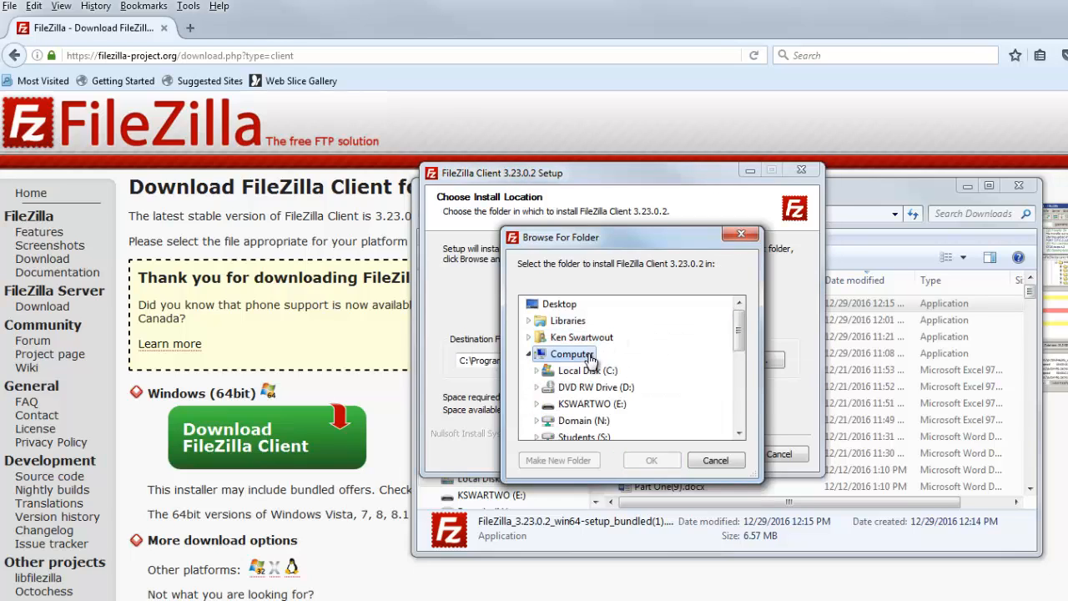
{"action": "double_click", "coordinate": [601, 409]}
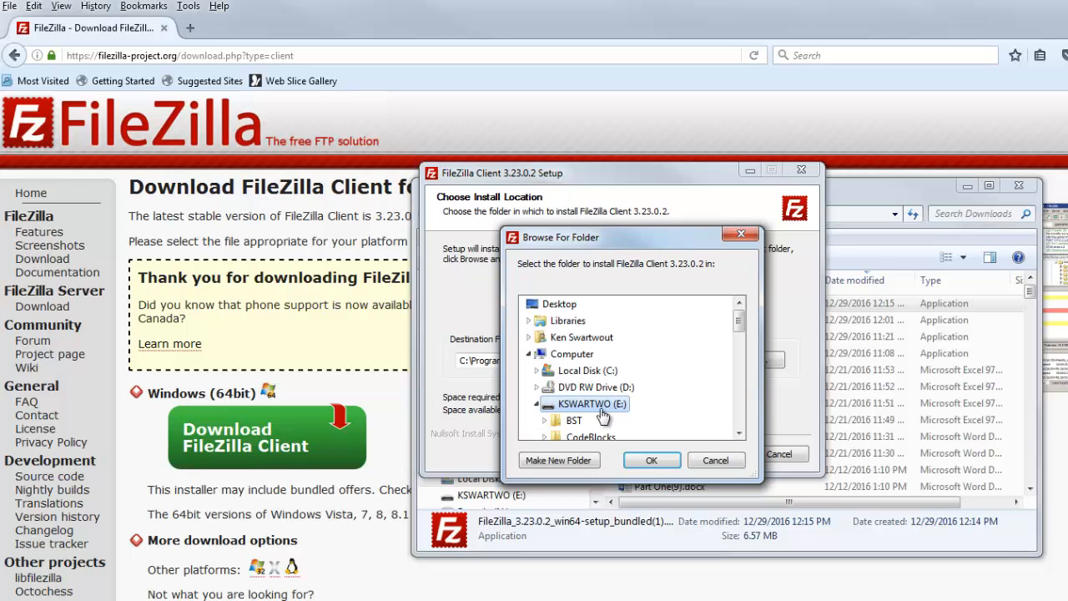
{"action": "left_click", "coordinate": [645, 463]}
{"action": "left_click", "coordinate": [691, 459]}
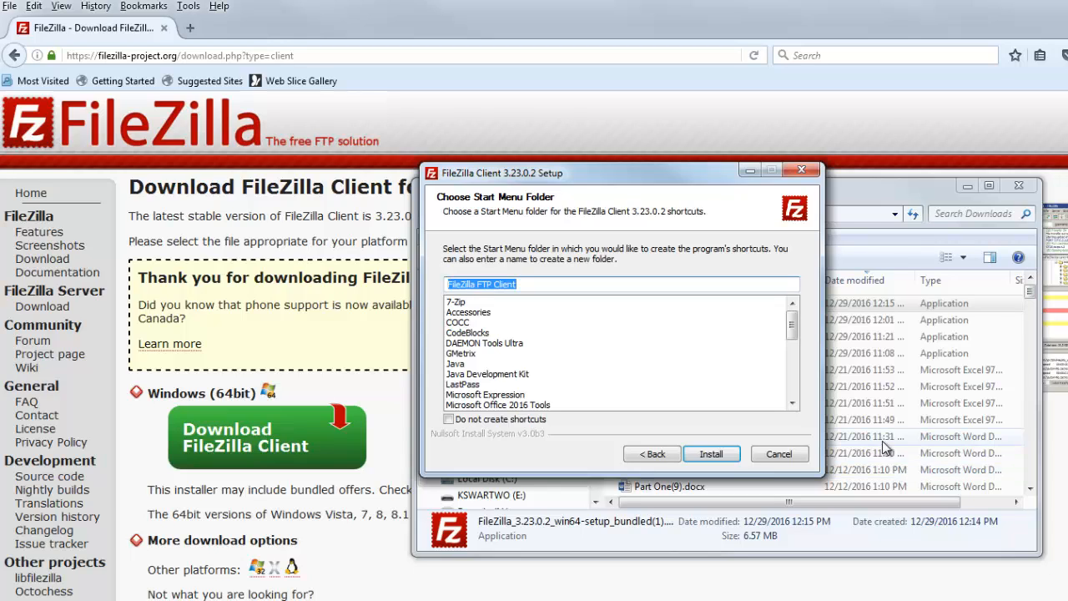
Install with the default FileZilla FTP Client Start Menu folder and finish setup with FileZilla starting immediately.
{"action": "left_click", "coordinate": [723, 454]}
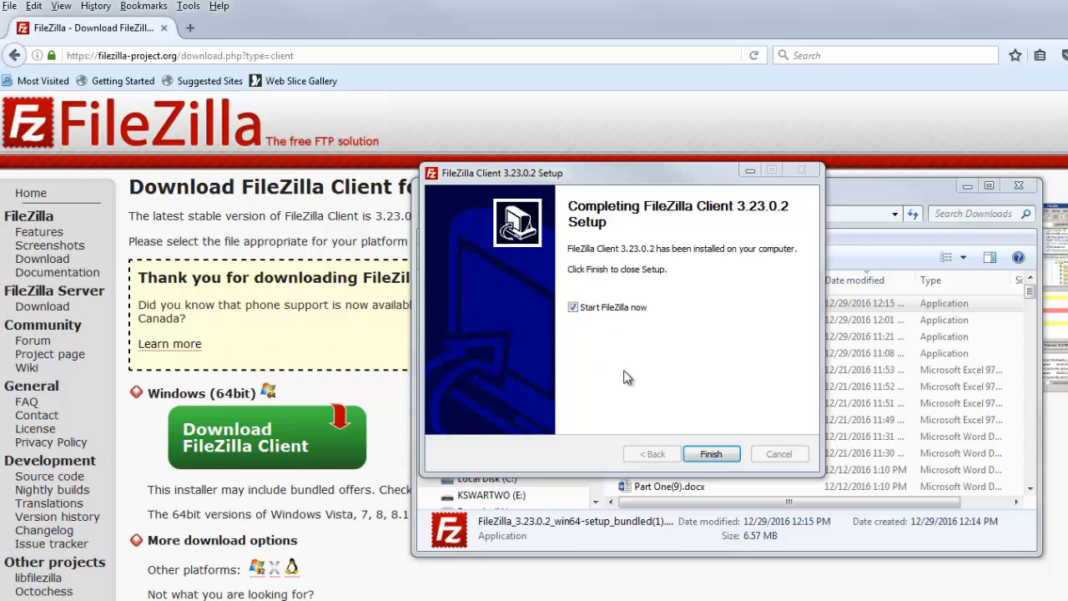
{"action": "left_click", "coordinate": [710, 456]}
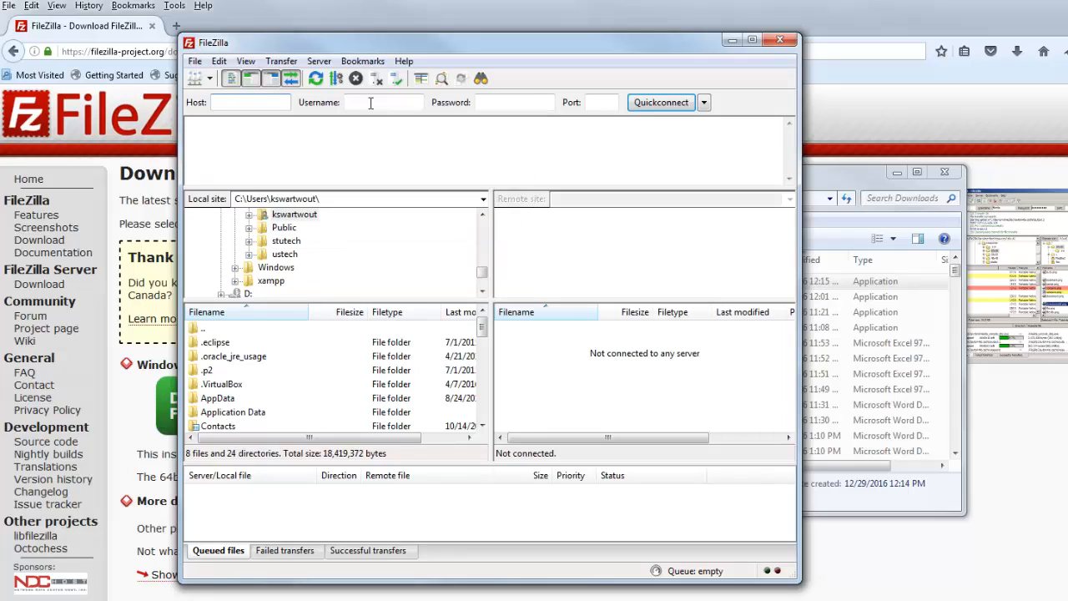
{"action": "left_click", "coordinate": [612, 103]}
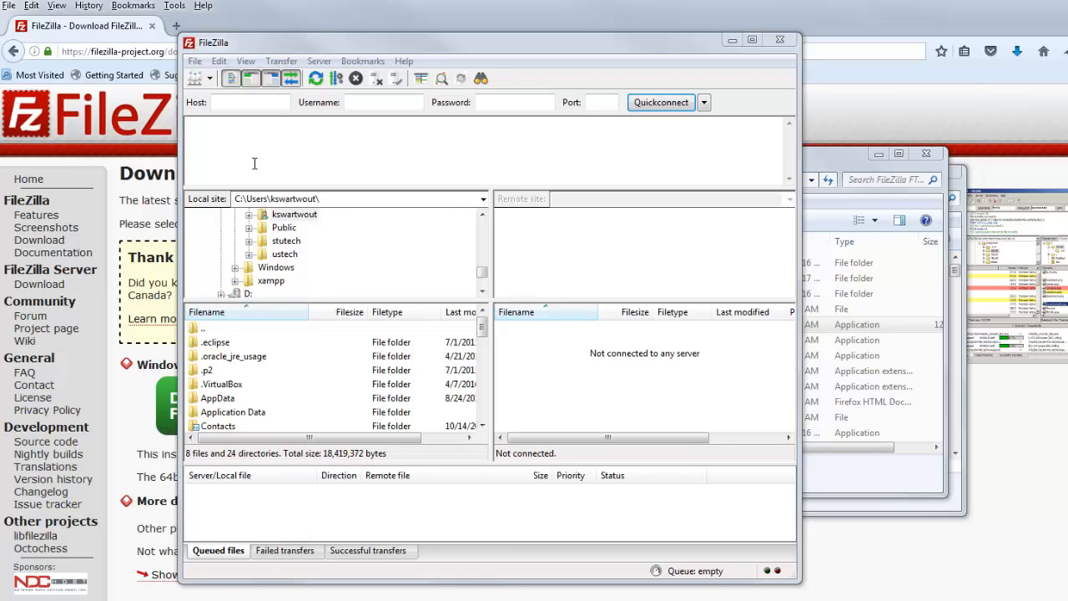
Add a new site entry in FileZilla's Site Manager.
{"action": "left_click", "coordinate": [195, 61]}
{"action": "mouse_move", "coordinate": [246, 63]}
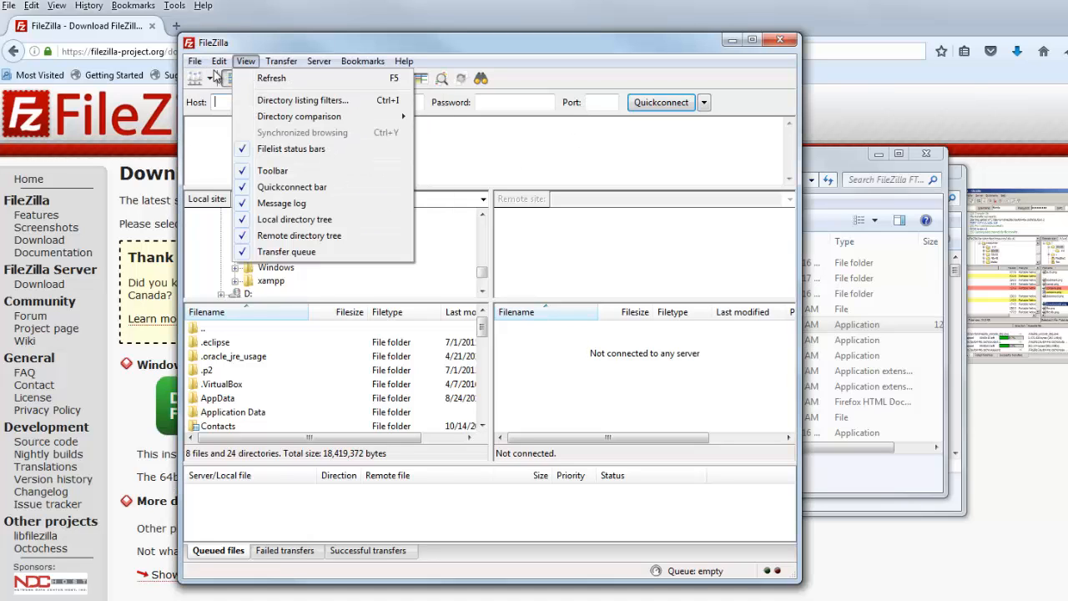
{"action": "mouse_move", "coordinate": [195, 61]}
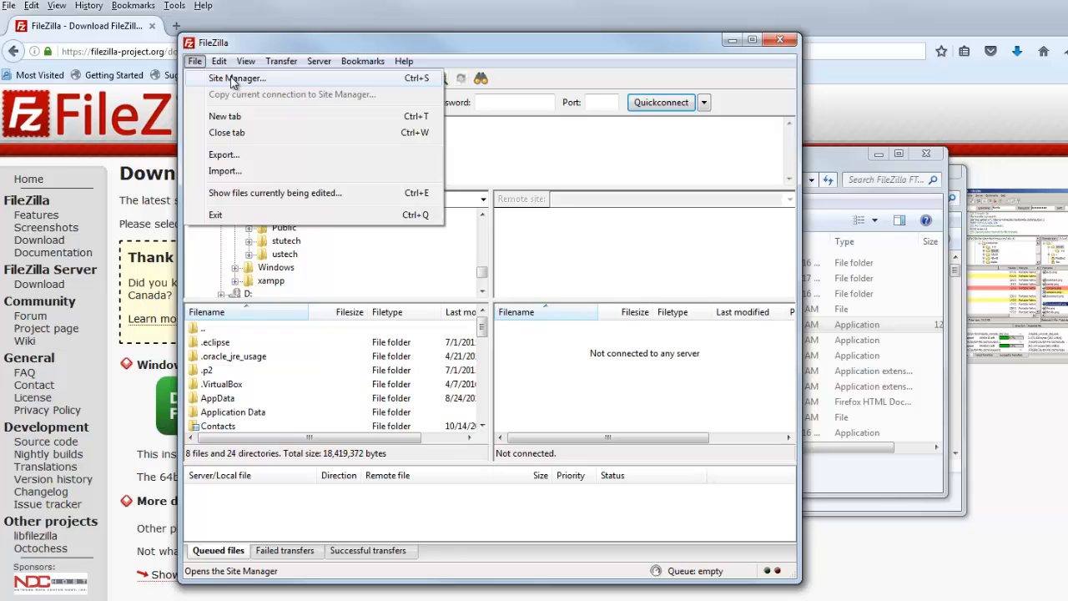
{"action": "left_click", "coordinate": [234, 78]}
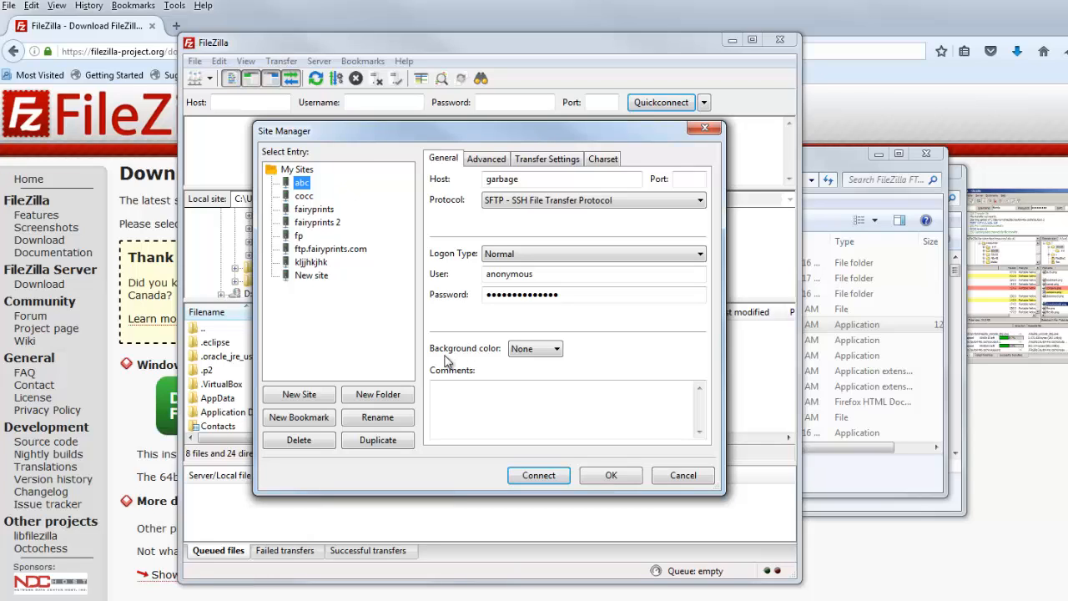
{"action": "left_click", "coordinate": [299, 395]}
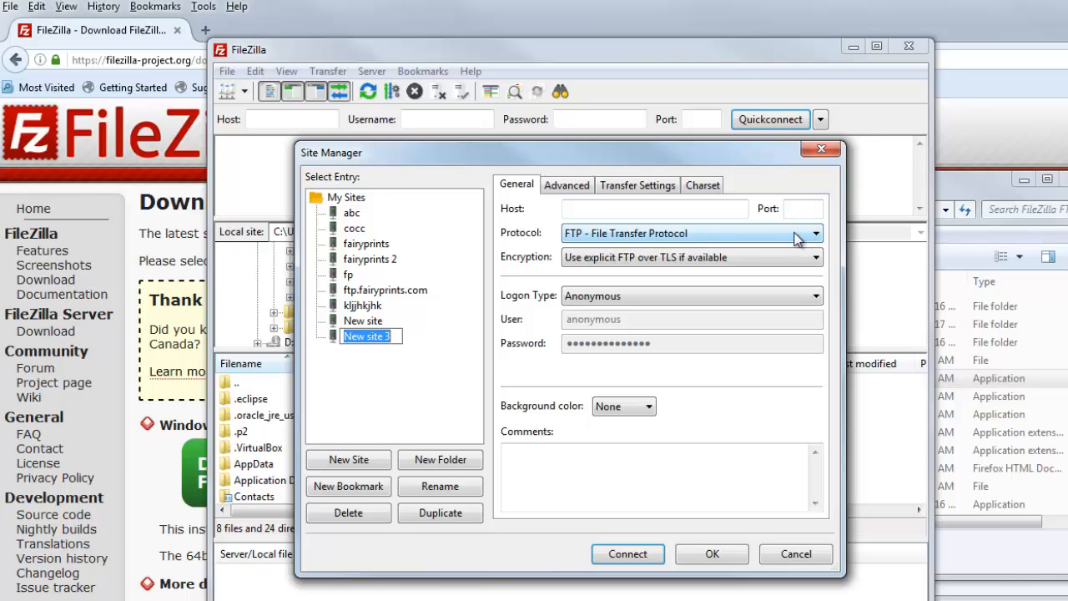
Set the new site's protocol to SFTP - SSH File Transfer Protocol and its logon type to Normal.
{"action": "left_click", "coordinate": [814, 237]}
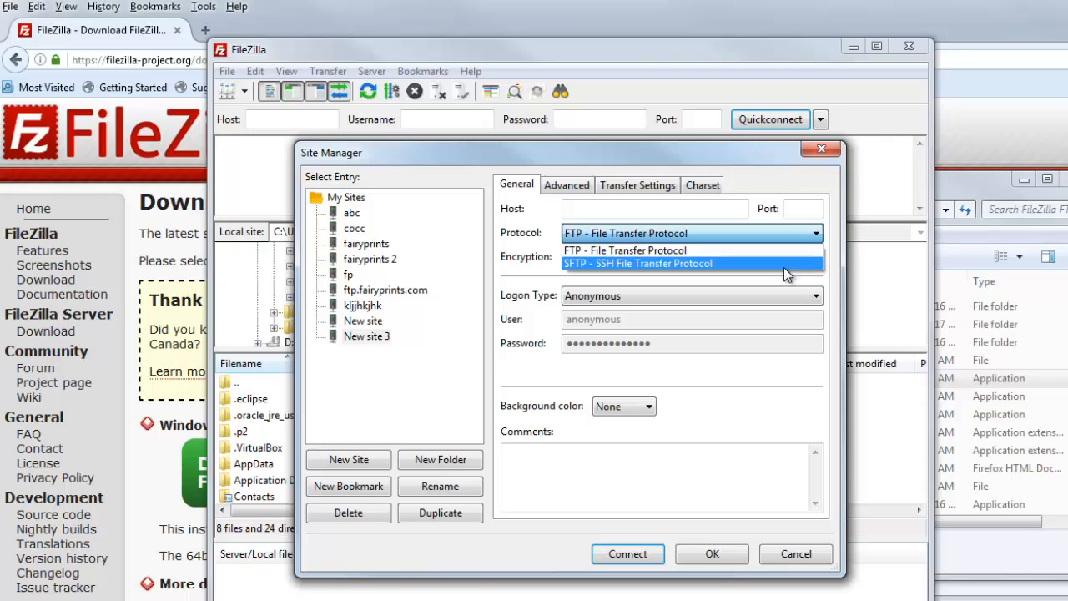
{"action": "left_click", "coordinate": [784, 264]}
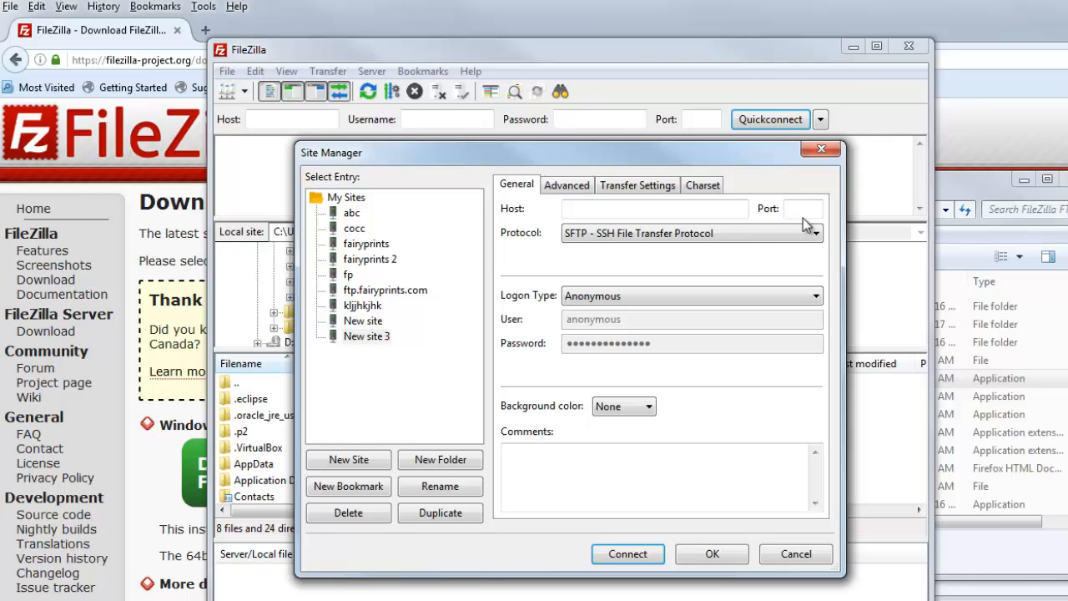
{"action": "left_click", "coordinate": [818, 299]}
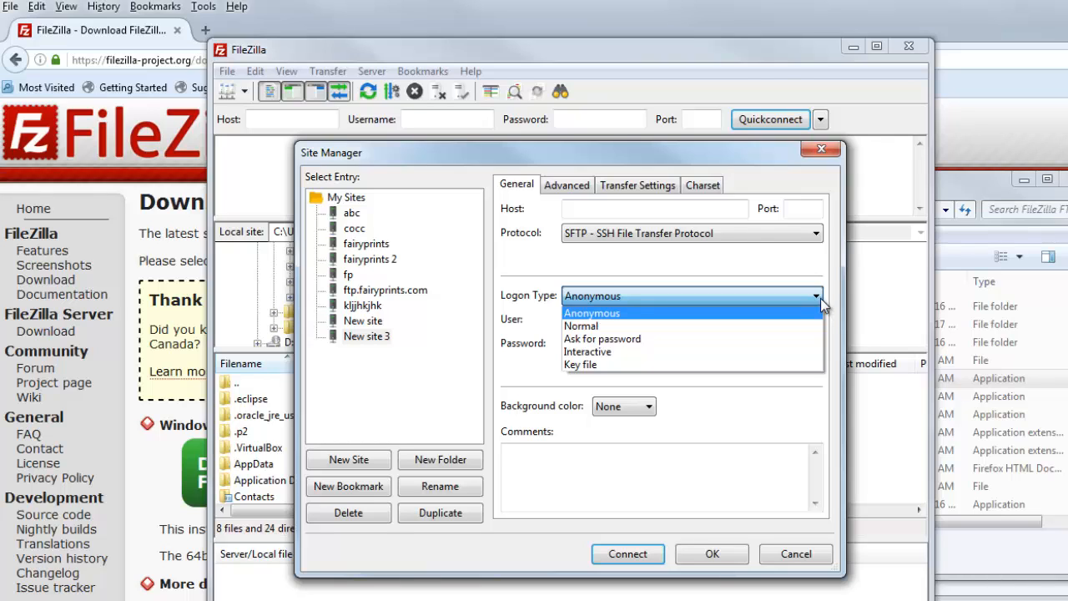
{"action": "left_click", "coordinate": [795, 325]}
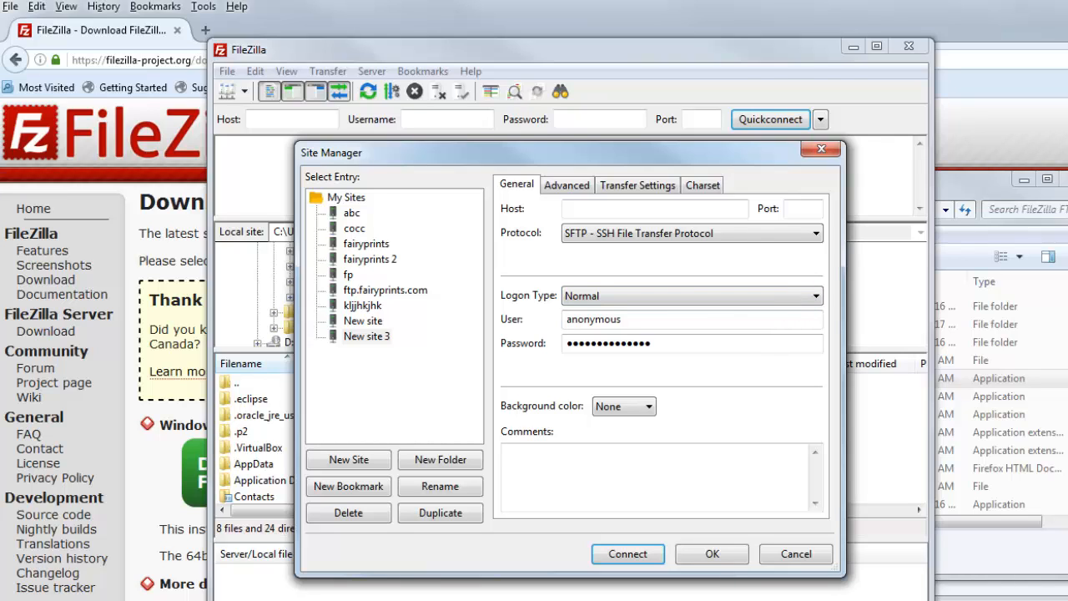
Connect to the saved site cocc and trust its unknown host key for this connection.
{"action": "double_click", "coordinate": [354, 228]}
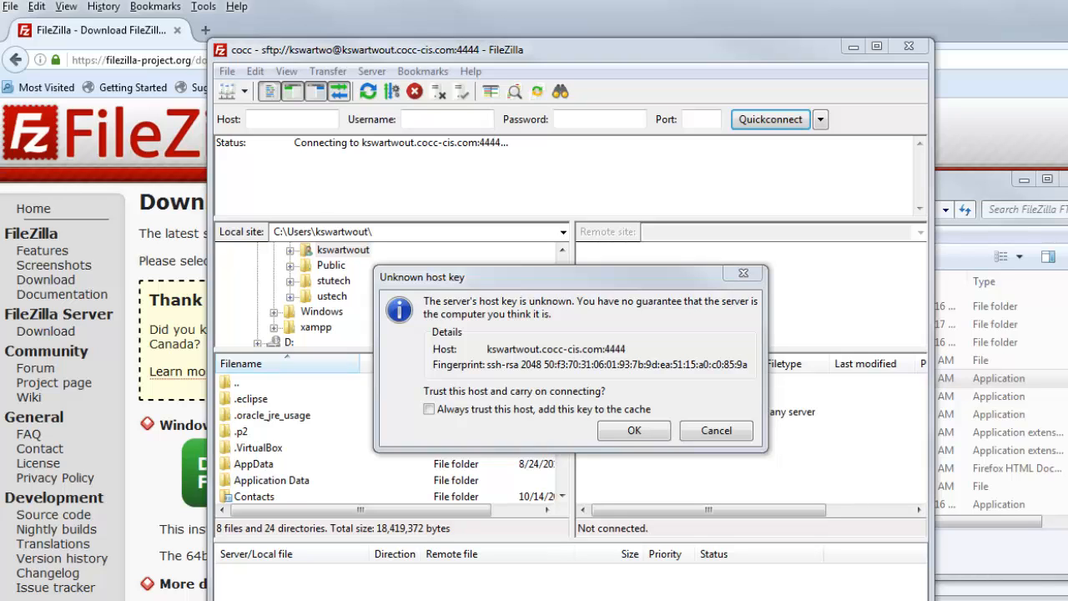
{"action": "left_click", "coordinate": [646, 428]}
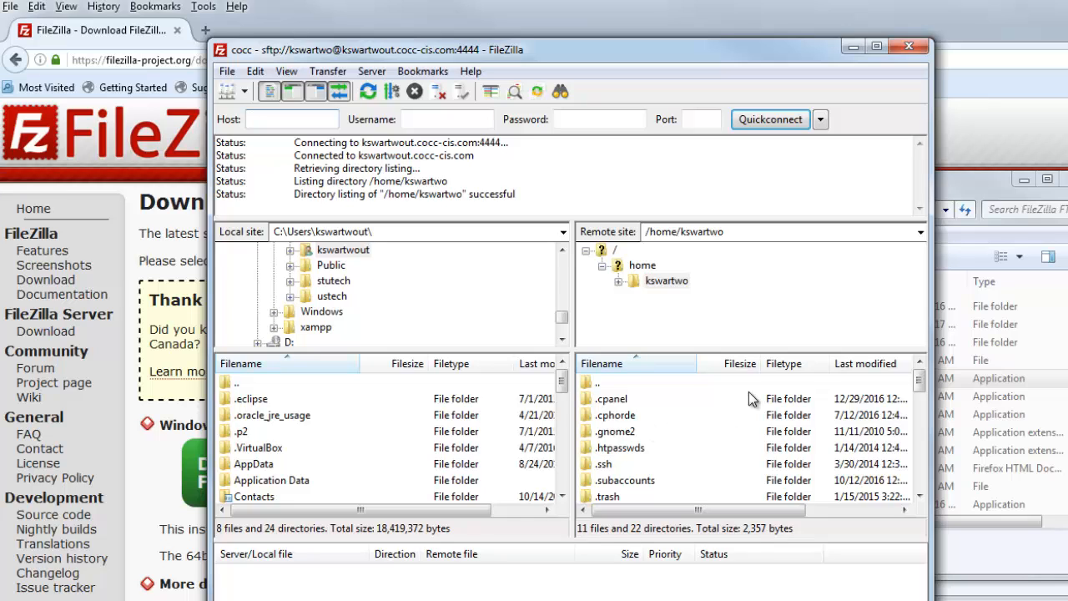
{"action": "mouse_move", "coordinate": [309, 128]}
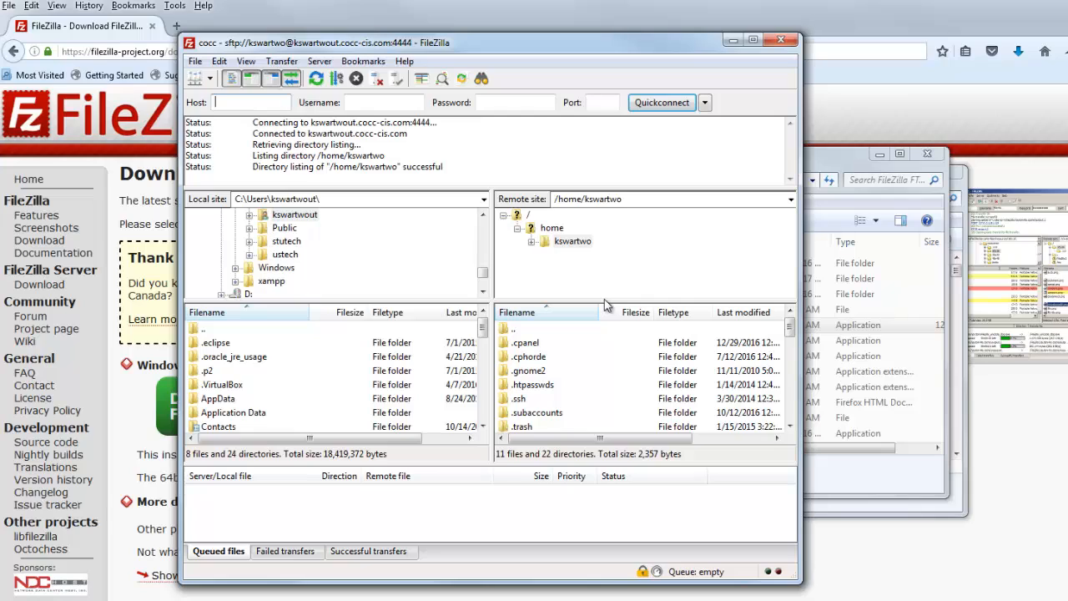
Locate the public_html and www folders in the remote home directory and open public_html.
{"action": "left_click", "coordinate": [606, 356]}
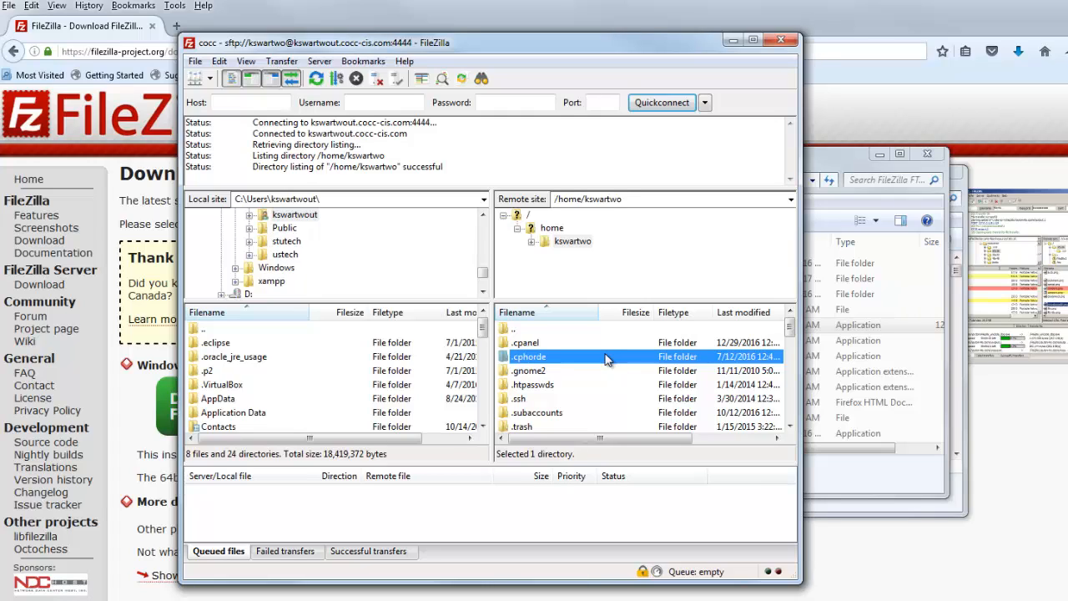
{"action": "scroll", "coordinate": [607, 359], "scroll_direction": "down", "scroll_amount": 4}
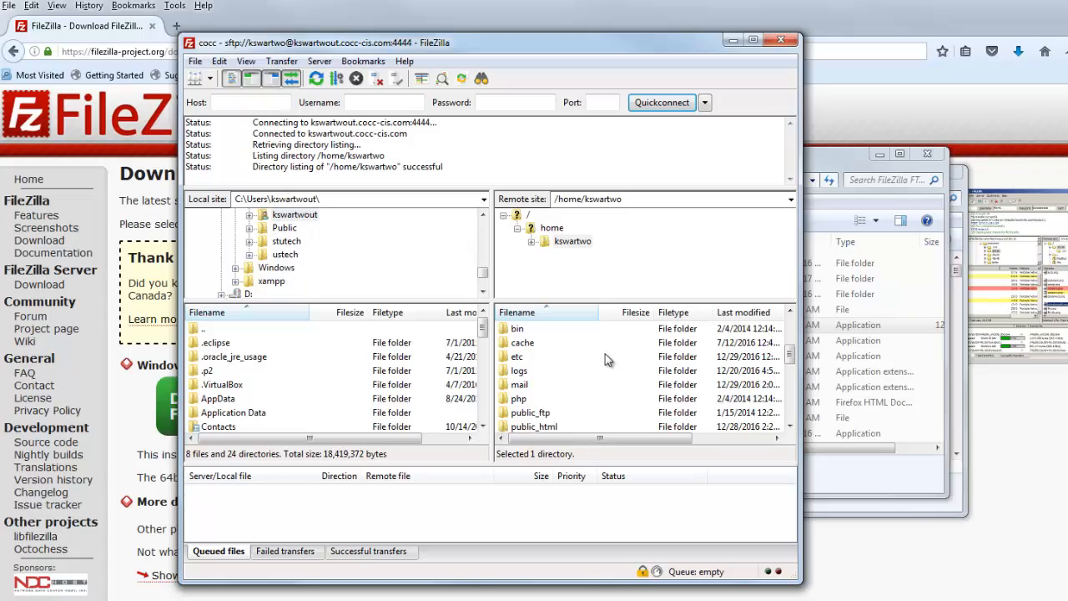
{"action": "scroll", "coordinate": [606, 354], "scroll_direction": "down", "scroll_amount": 1}
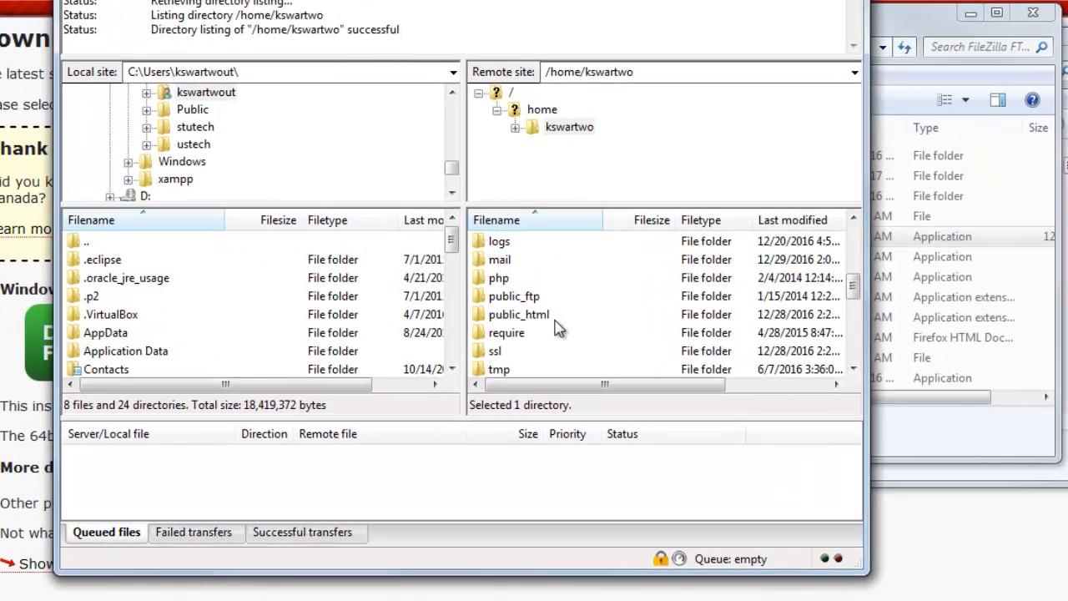
{"action": "left_click", "coordinate": [555, 321]}
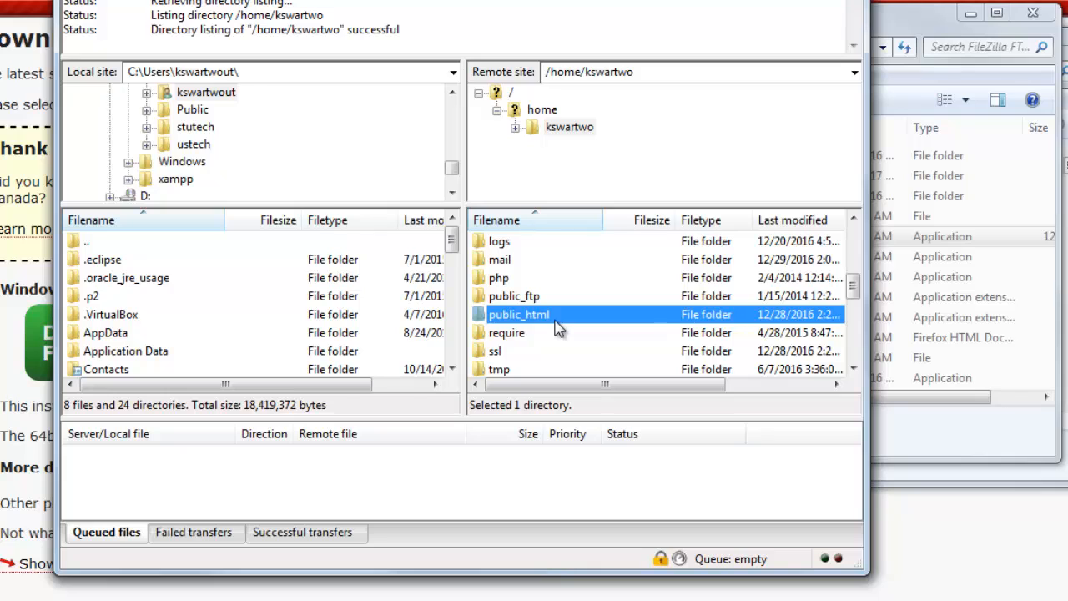
{"action": "scroll", "coordinate": [558, 328], "scroll_direction": "down", "scroll_amount": 2}
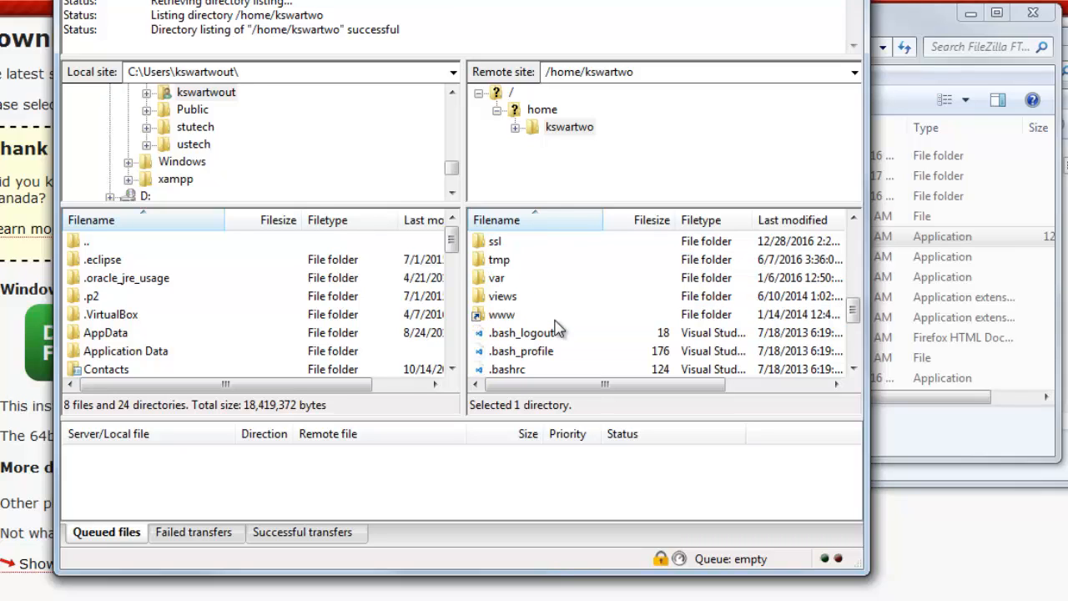
{"action": "left_click", "coordinate": [542, 322]}
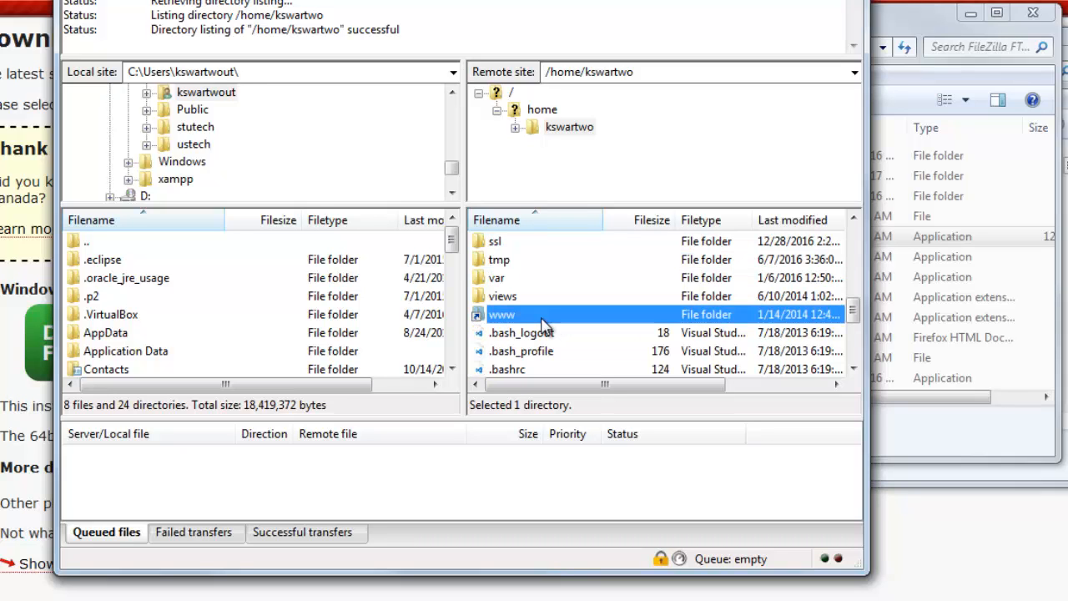
{"action": "scroll", "coordinate": [542, 325], "scroll_direction": "up", "scroll_amount": 2}
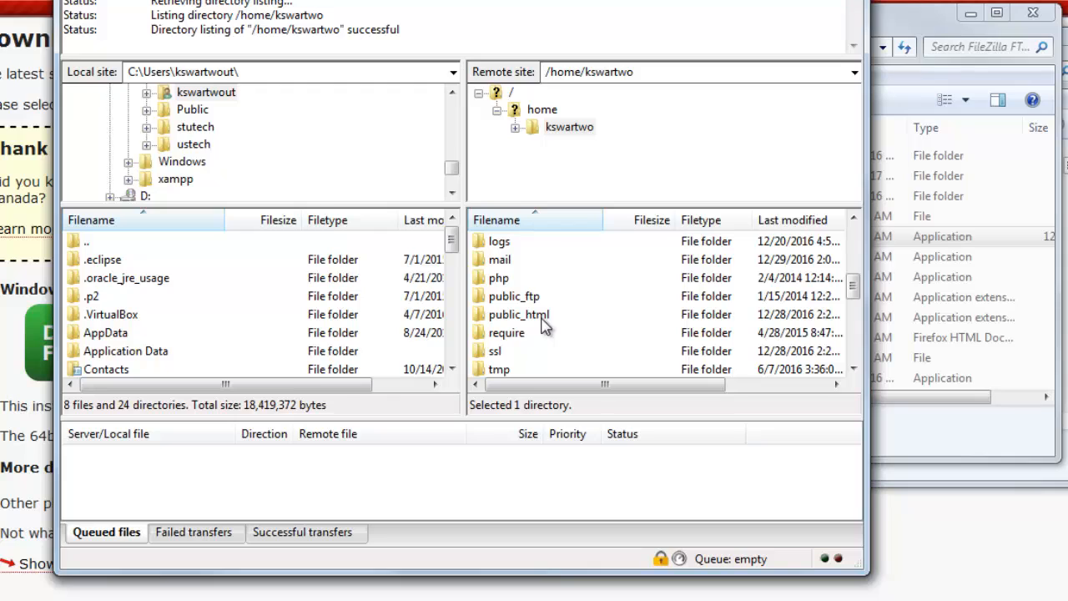
{"action": "scroll", "coordinate": [543, 327], "scroll_direction": "down", "scroll_amount": 1}
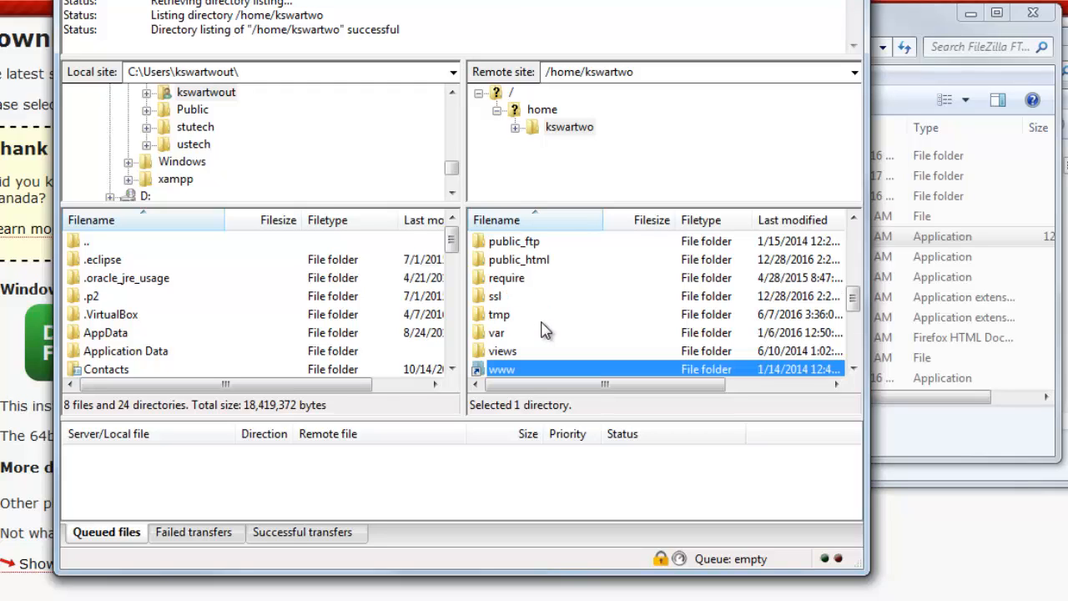
{"action": "double_click", "coordinate": [521, 264]}
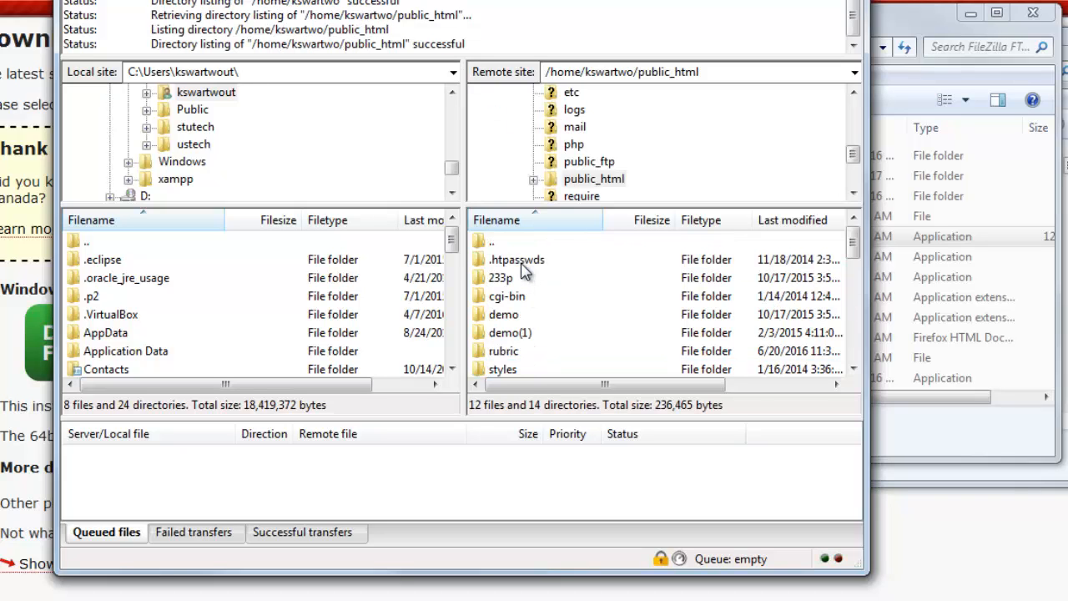
Look through the remote public_html folder's contents and return to its parent directory.
{"action": "scroll", "coordinate": [525, 269], "scroll_direction": "down", "scroll_amount": 4}
{"action": "scroll", "coordinate": [524, 272], "scroll_direction": "up", "scroll_amount": 3}
{"action": "left_click", "coordinate": [491, 243]}
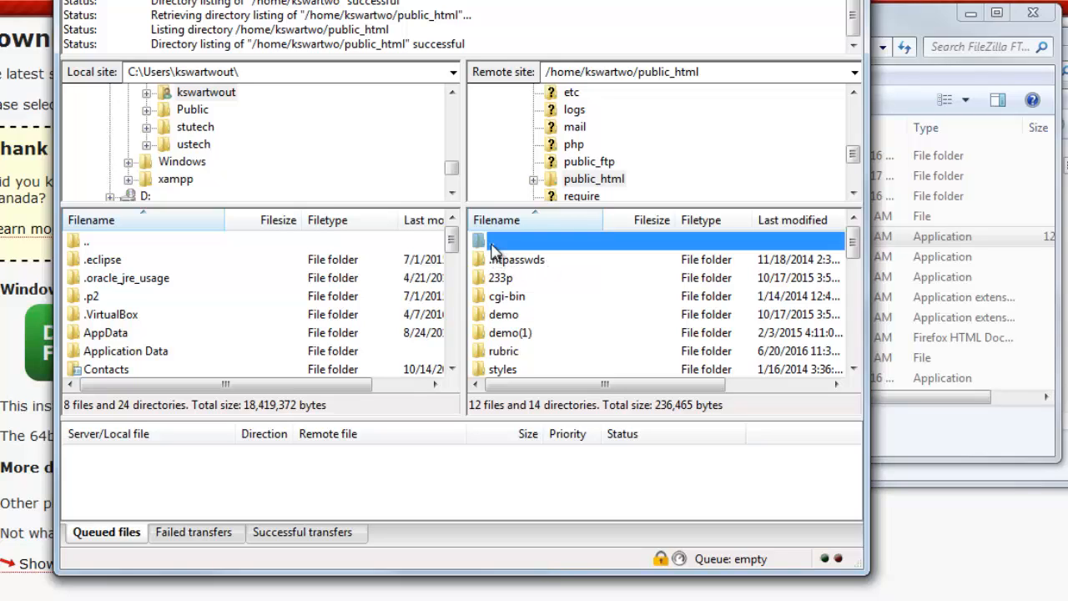
{"action": "double_click", "coordinate": [492, 243]}
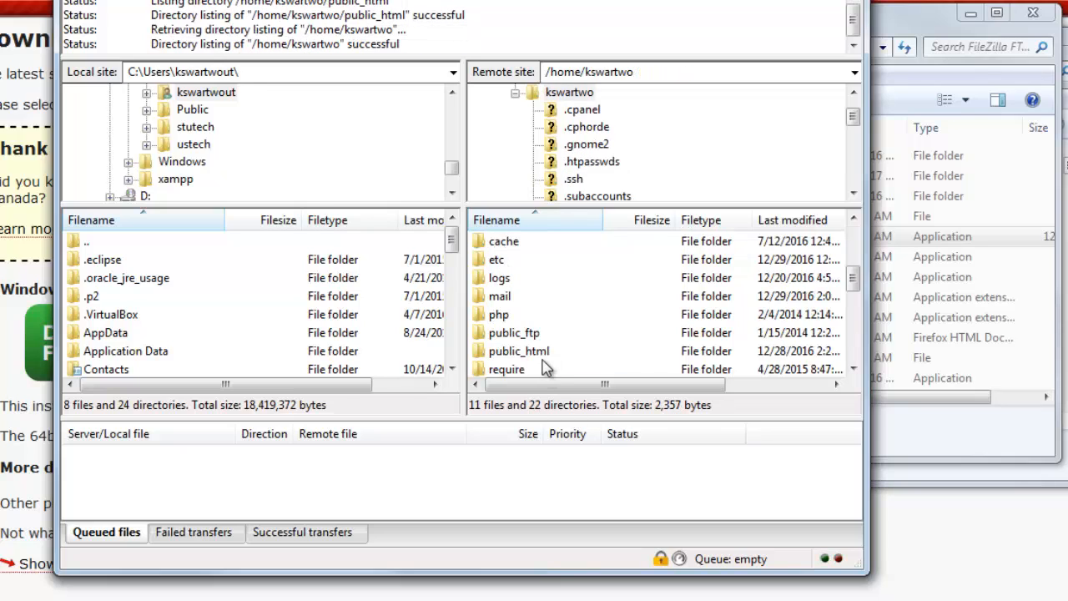
Open the www link in the remote home directory and inspect the remote directory tree.
{"action": "scroll", "coordinate": [547, 350], "scroll_direction": "down", "scroll_amount": 2}
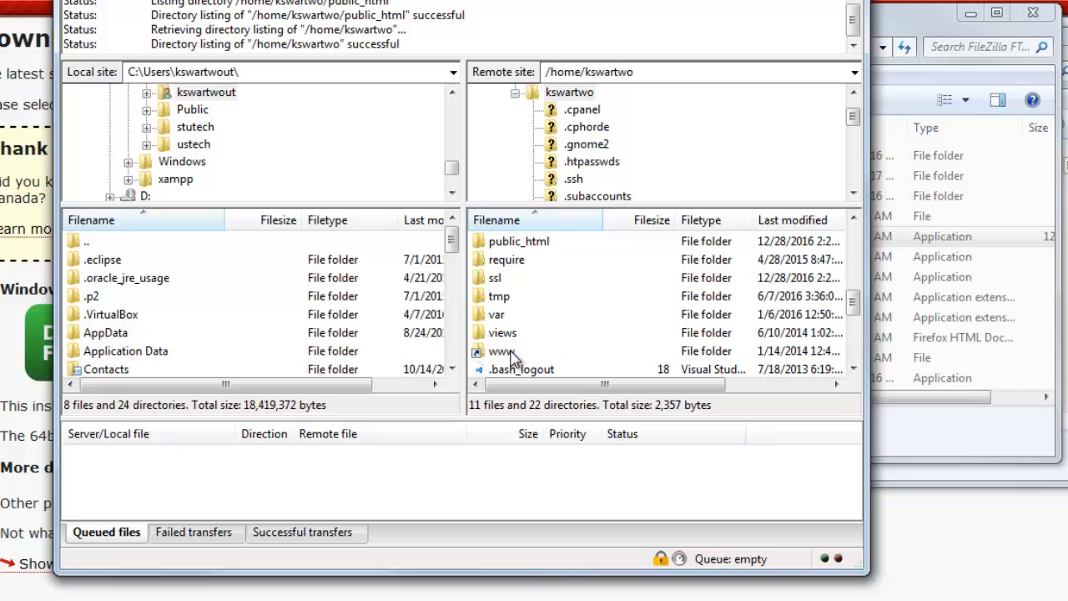
{"action": "double_click", "coordinate": [512, 353]}
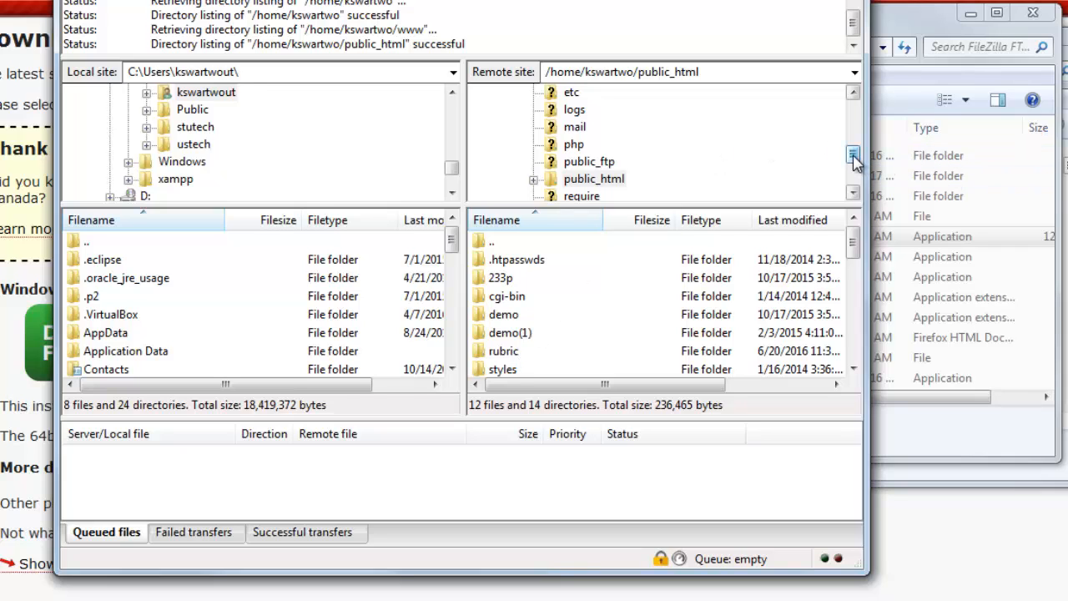
{"action": "left_click_drag", "start_coordinate": [853, 151], "coordinate": [852, 97]}
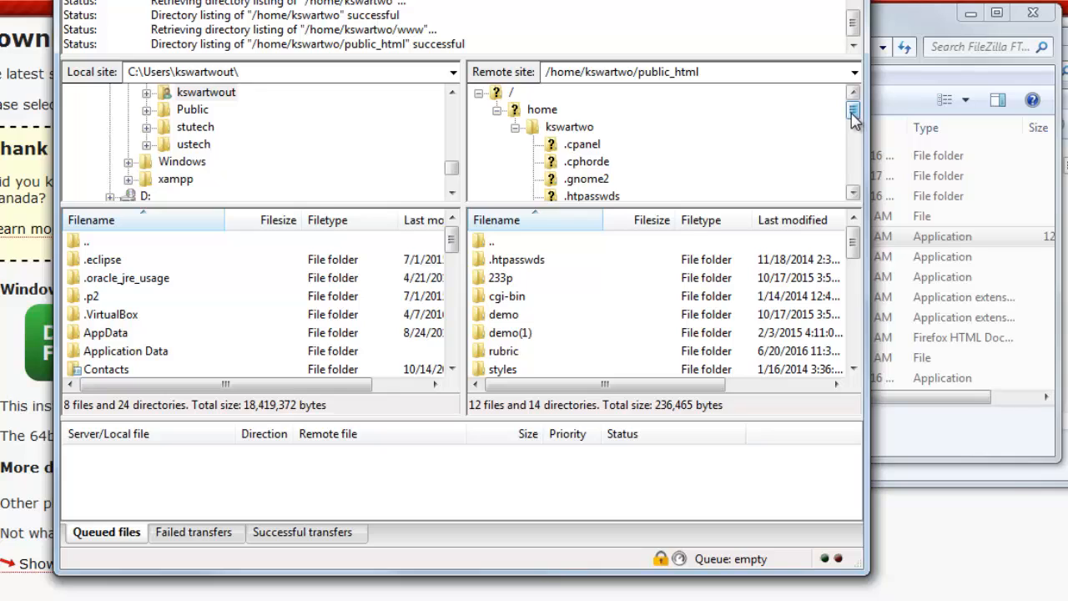
{"action": "left_click_drag", "start_coordinate": [853, 115], "coordinate": [853, 180]}
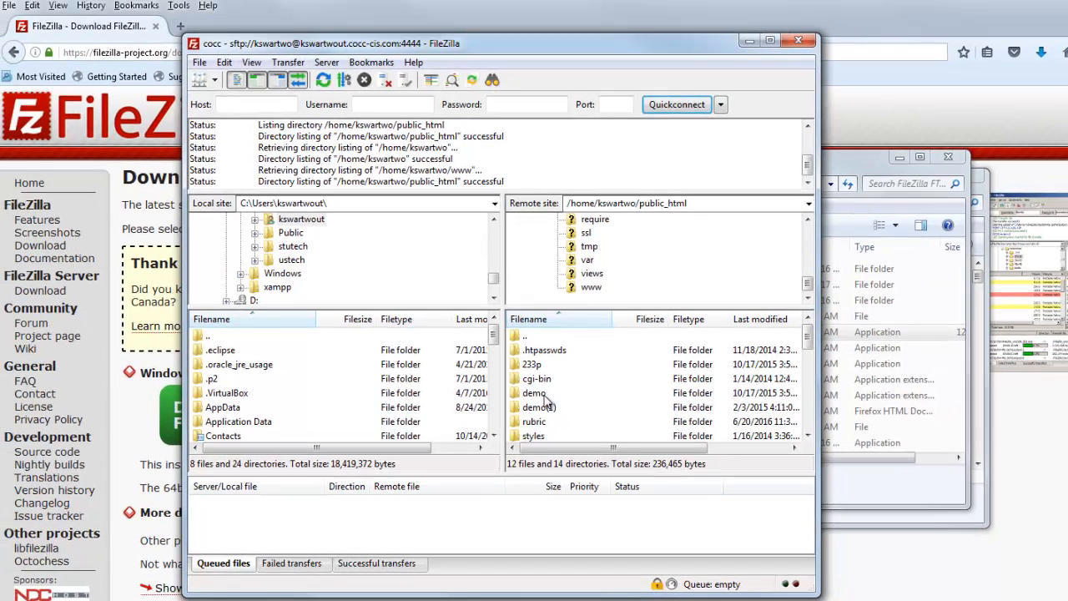
View the files in the remote demo folder and return to public_html.
{"action": "double_click", "coordinate": [543, 394]}
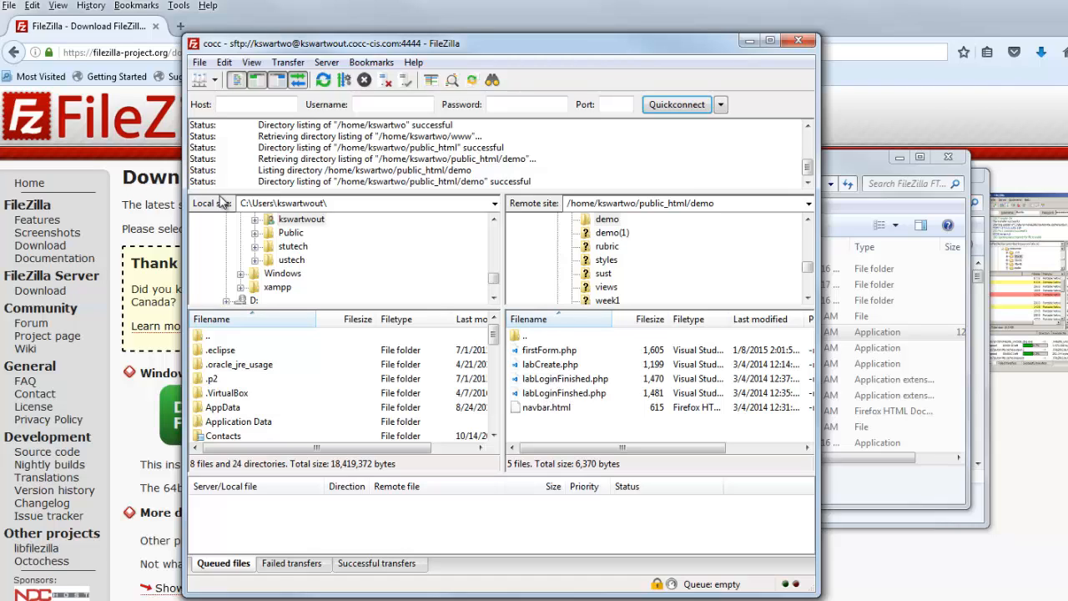
{"action": "double_click", "coordinate": [525, 336]}
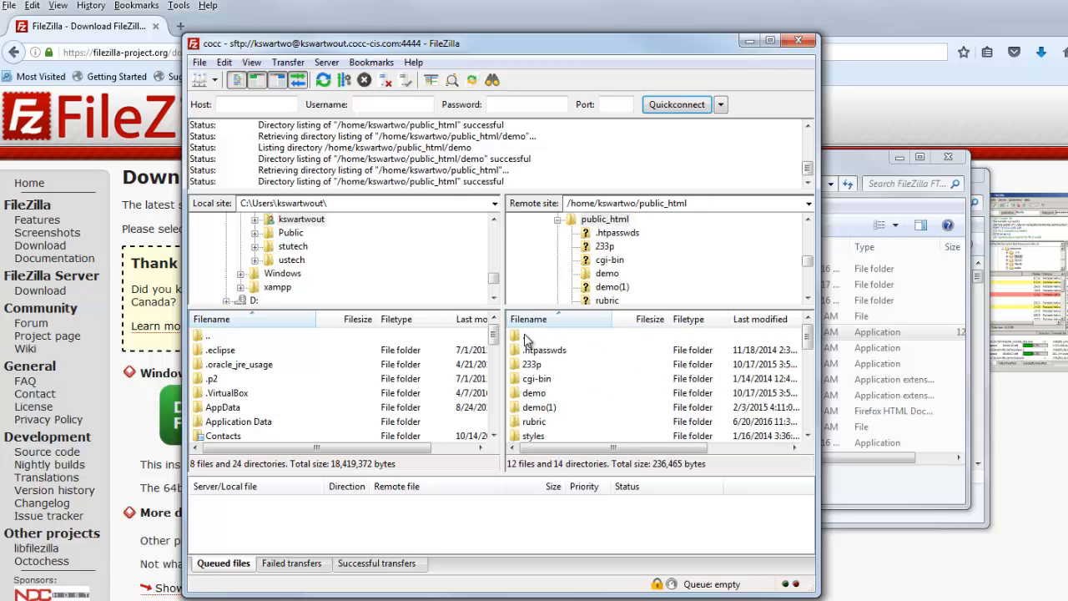
{"action": "scroll", "coordinate": [583, 398], "scroll_direction": "down", "scroll_amount": 2}
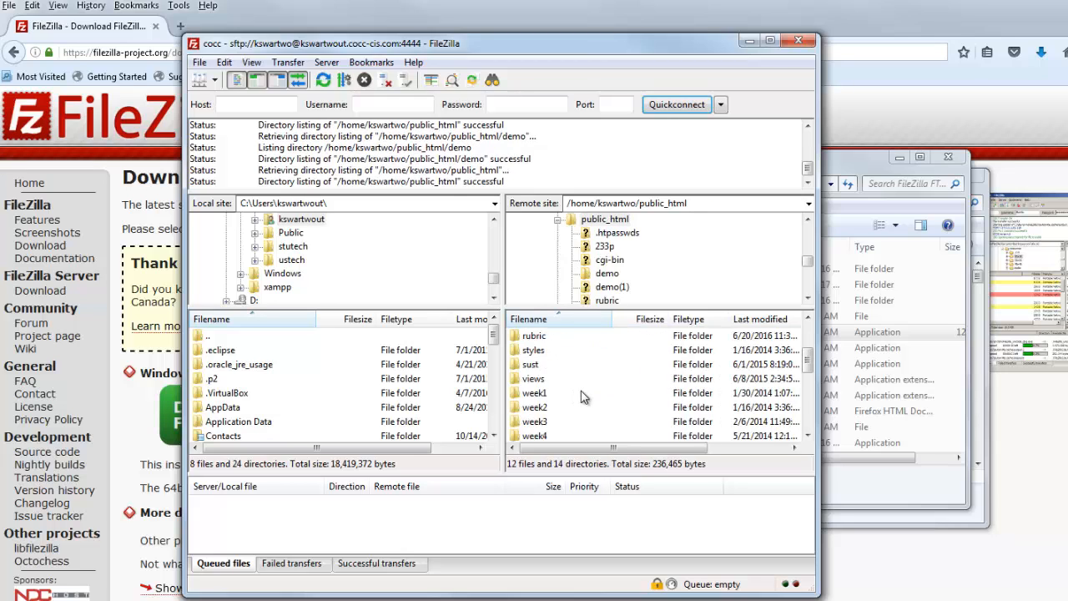
{"action": "scroll", "coordinate": [583, 398], "scroll_direction": "up", "scroll_amount": 1}
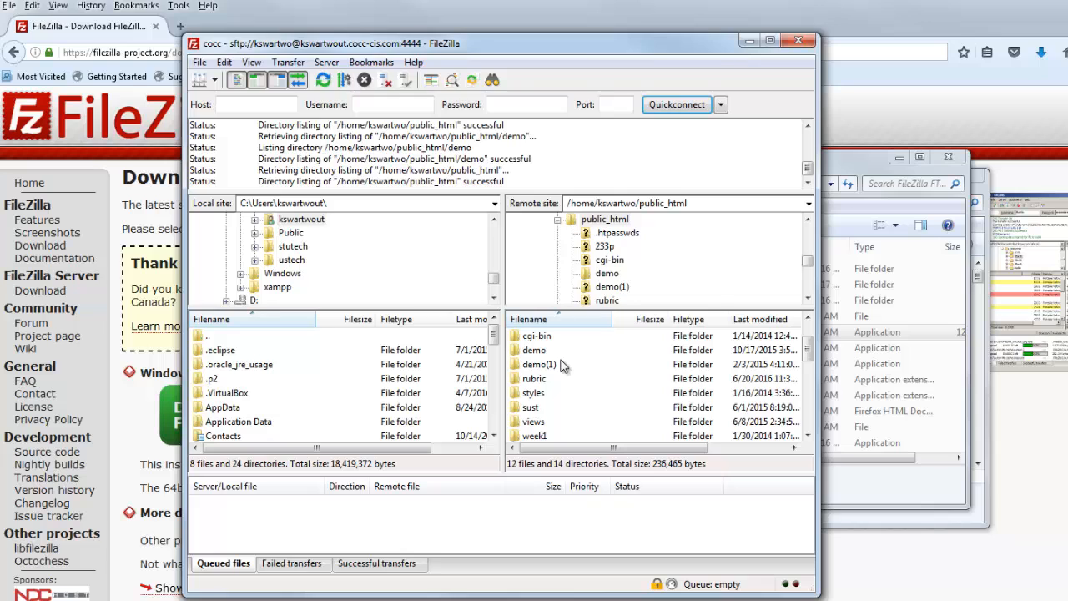
Switch to Firefox and load the home page of the web account's cocc-cis.com site.
{"action": "left_click", "coordinate": [612, 13]}
{"action": "left_click", "coordinate": [488, 56]}
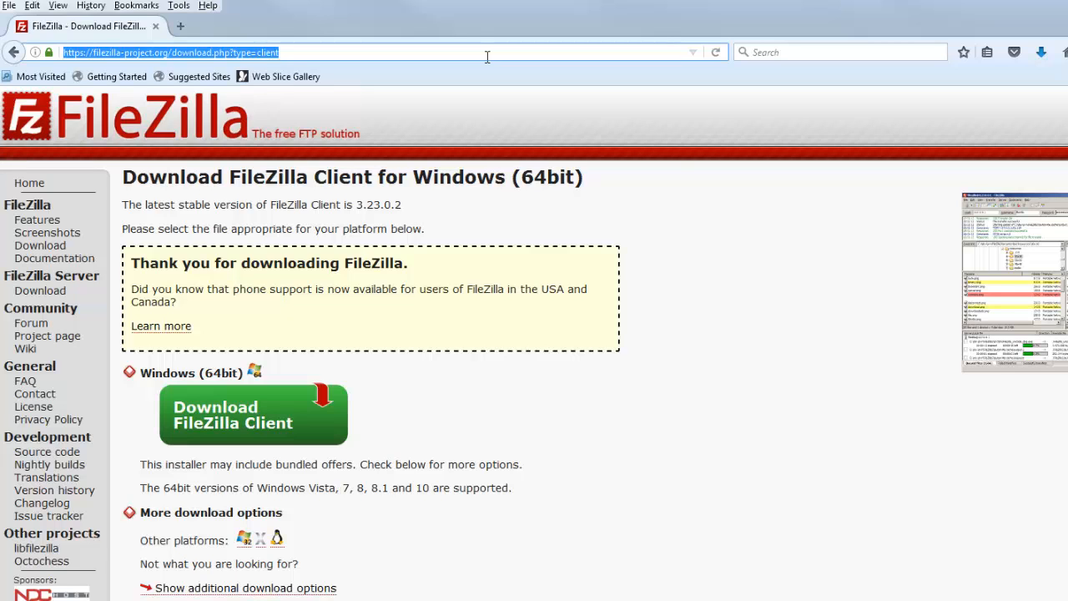
{"action": "type", "text": "kswart"}
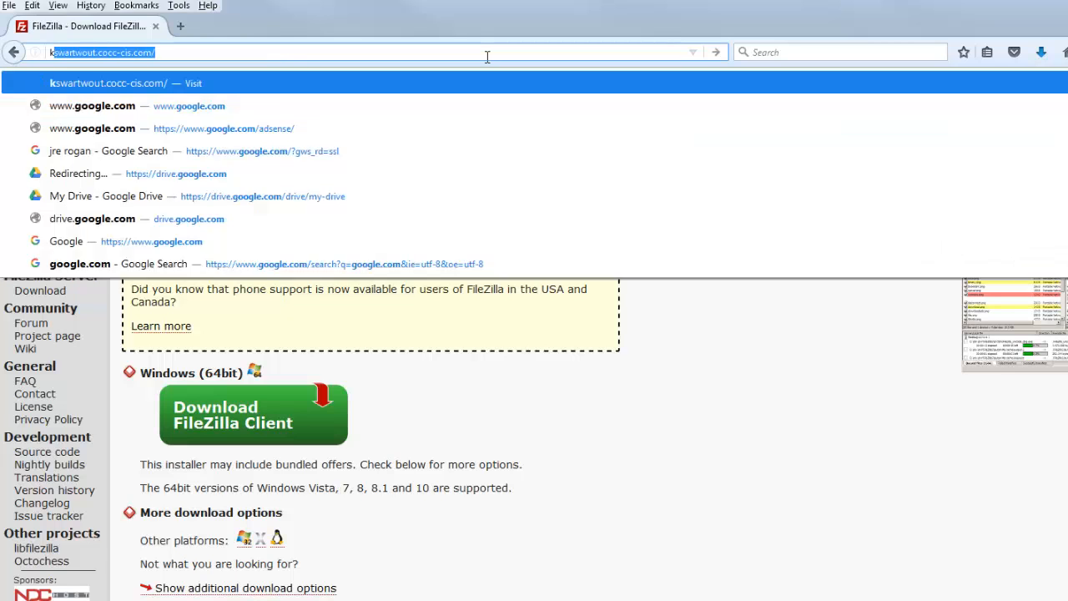
{"action": "type", "text": "w"}
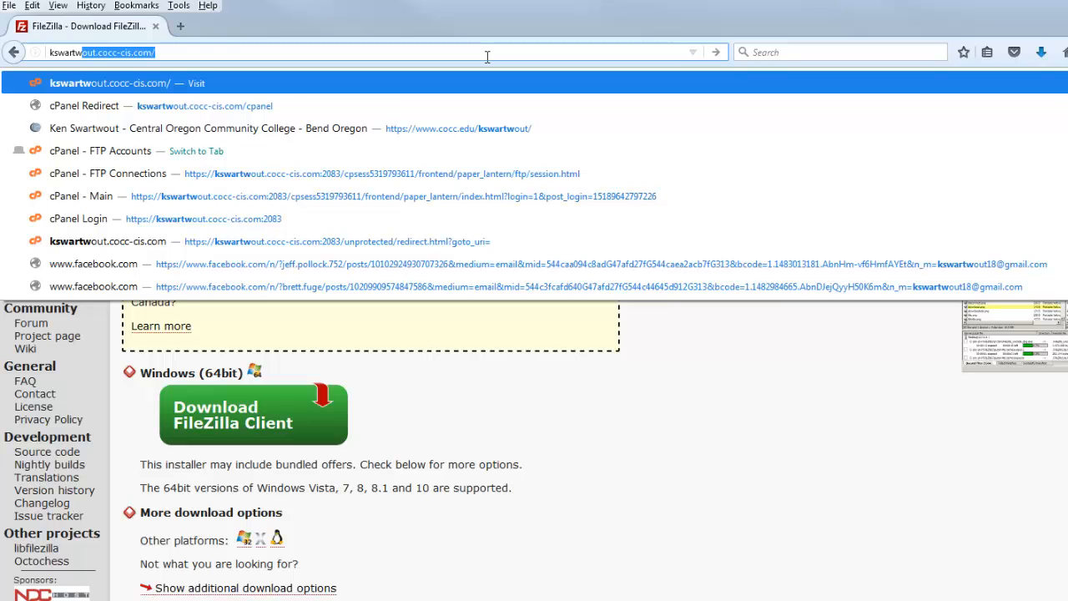
{"action": "key", "text": "Return"}
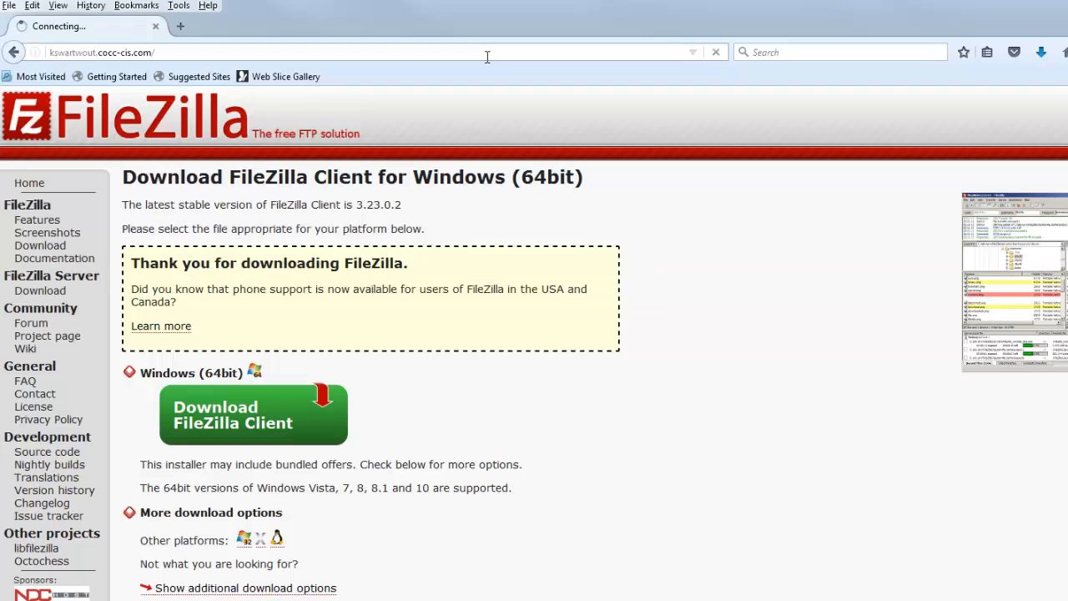
Add /demo to the site address and load that directory in the browser.
{"action": "left_click", "coordinate": [488, 56]}
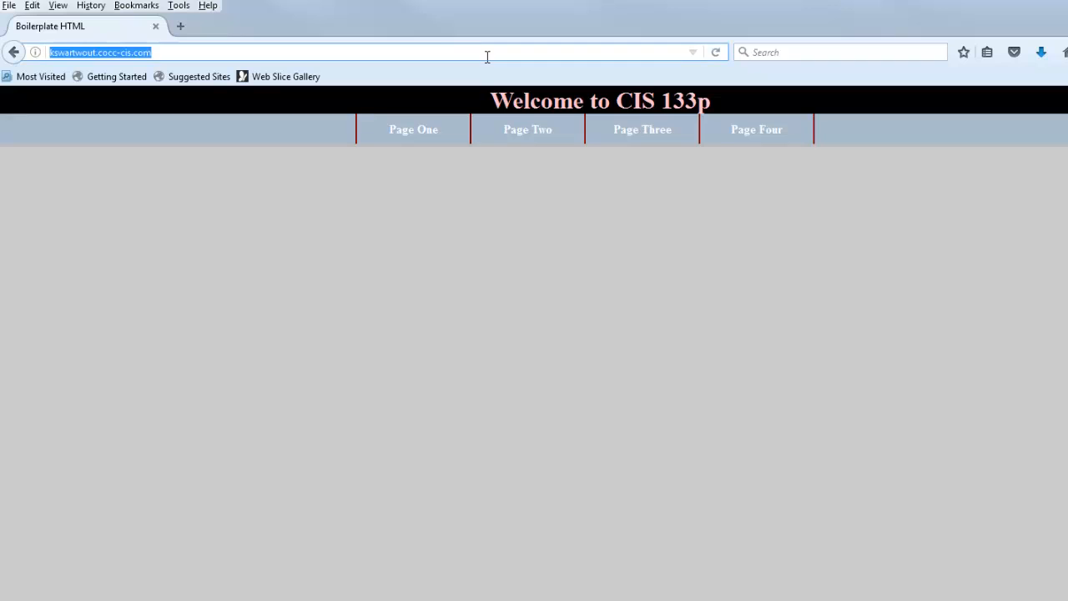
{"action": "left_click", "coordinate": [426, 52]}
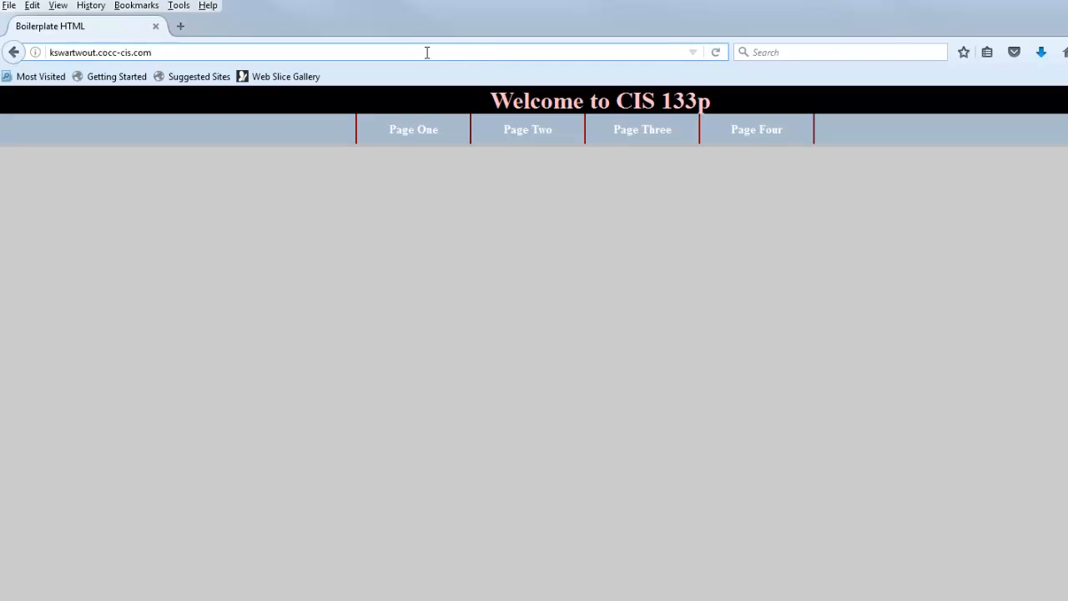
{"action": "type", "text": "/"}
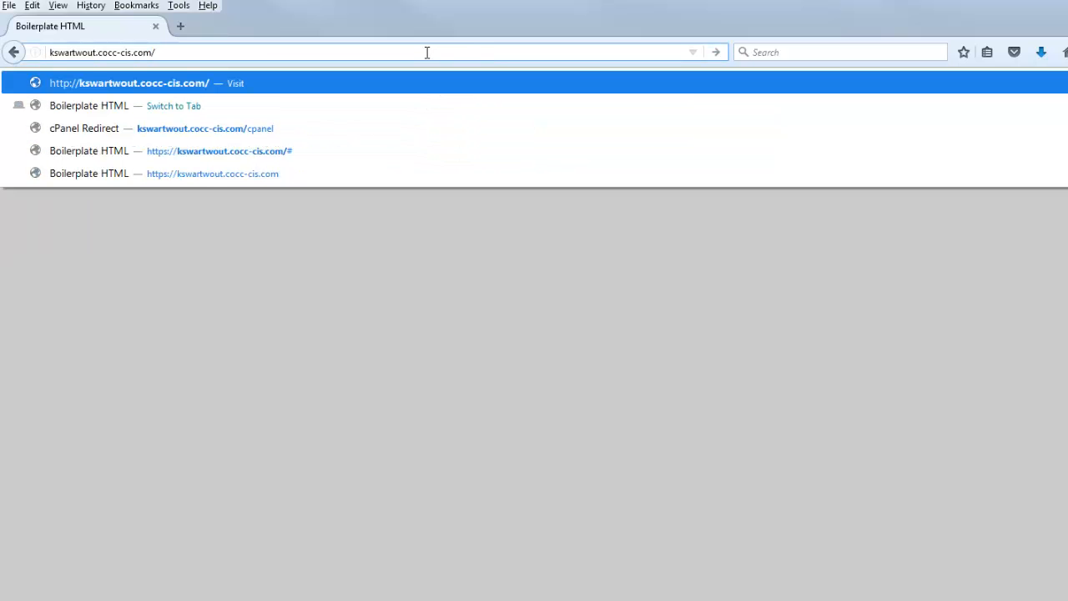
{"action": "type", "text": "demo"}
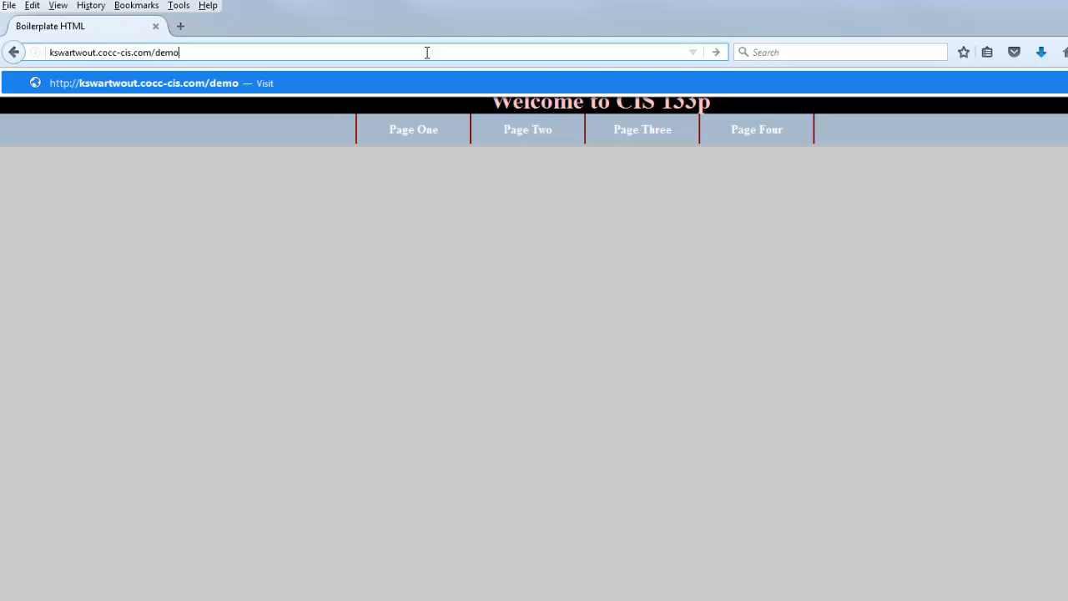
{"action": "key", "text": "Return"}
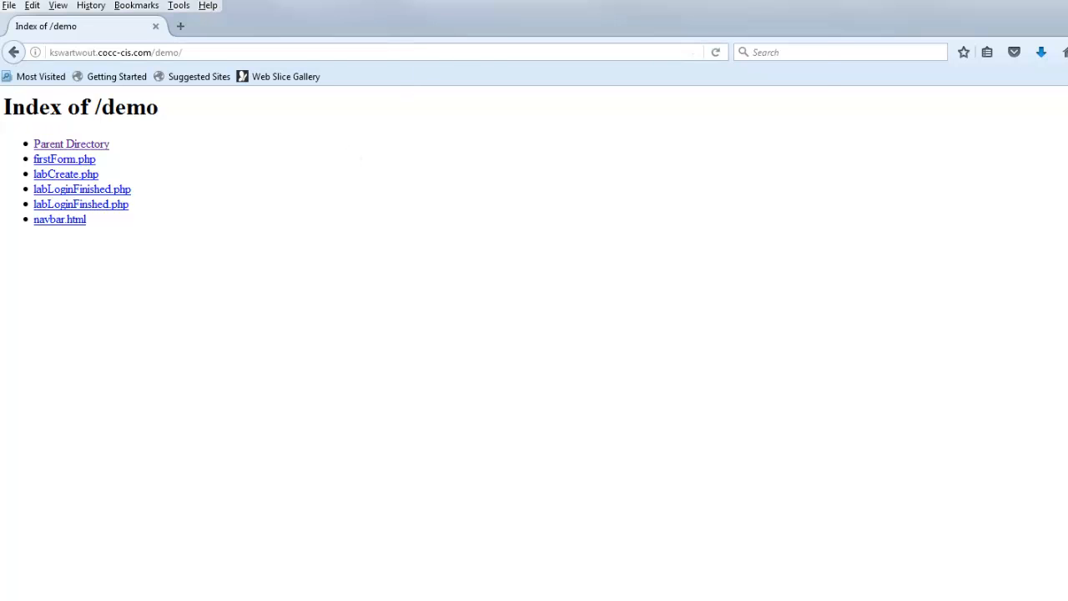
Switch to FileZilla, open the remote demo folder, and place the window beside the browser's file index.
{"action": "key", "text": "alt+Tab"}
{"action": "double_click", "coordinate": [564, 351]}
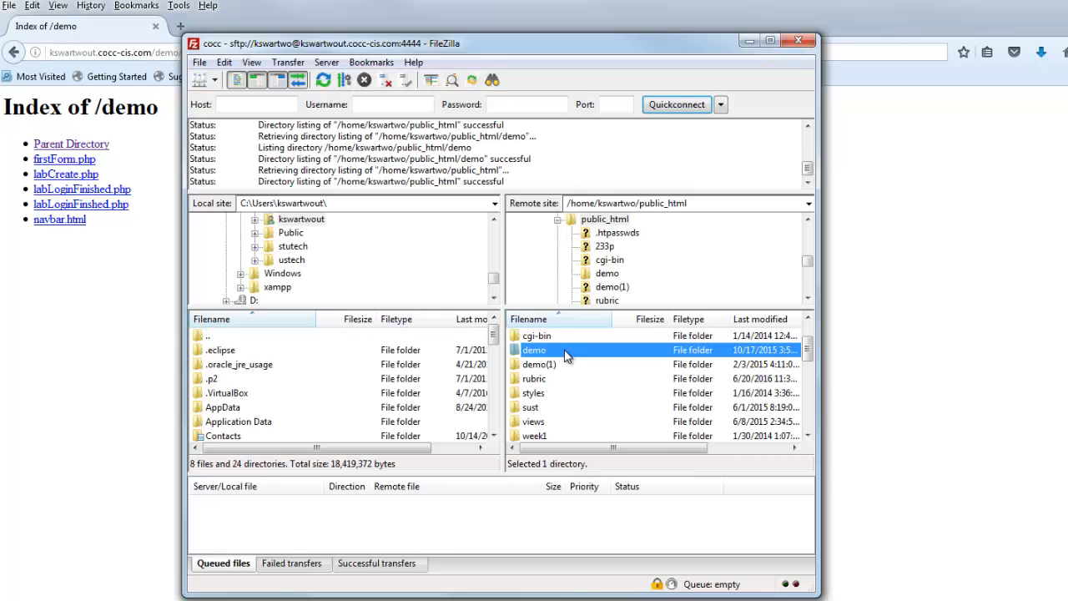
{"action": "left_click_drag", "start_coordinate": [499, 41], "coordinate": [736, 29]}
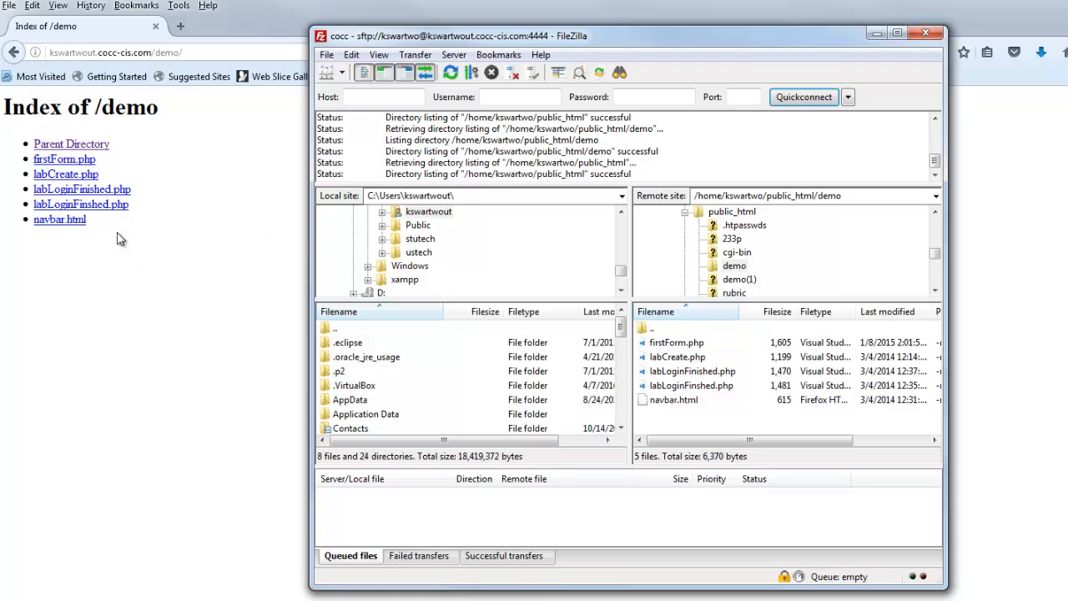
Open firstForm.php from the browser's demo index and return to FileZilla.
{"action": "left_click", "coordinate": [70, 161]}
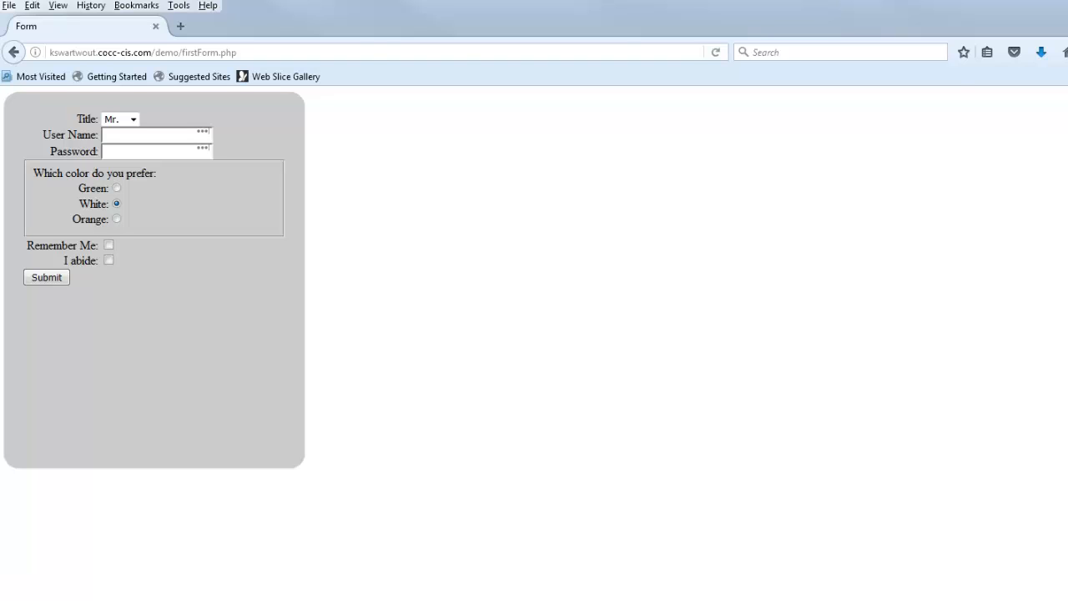
{"action": "left_click", "coordinate": [158, 599]}
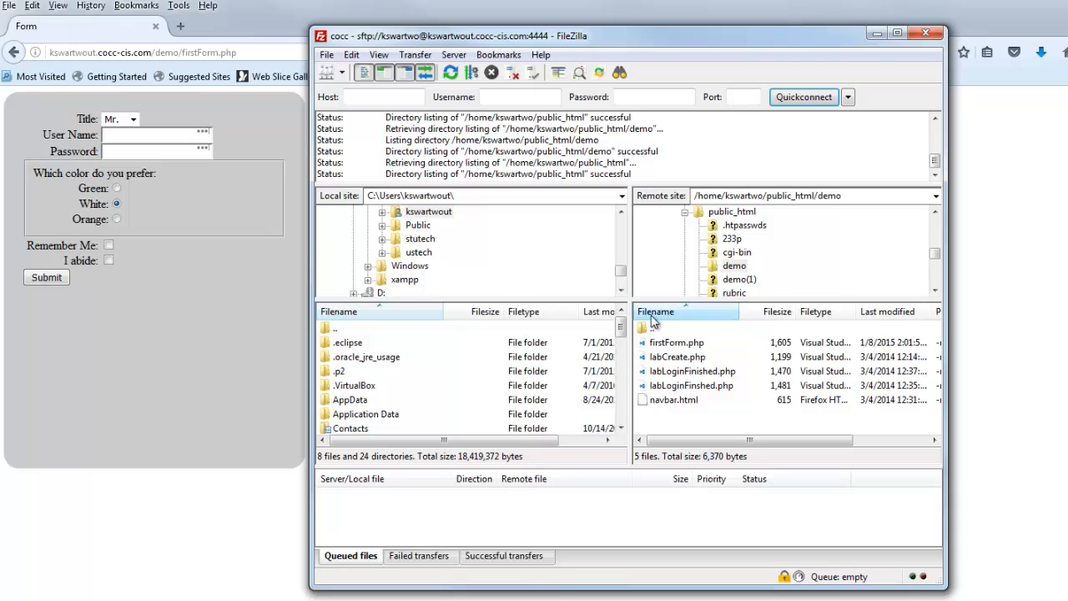
Look through the local user folder's files and the C: drive's folder tree for a file to upload.
{"action": "left_click_drag", "start_coordinate": [622, 329], "coordinate": [622, 380]}
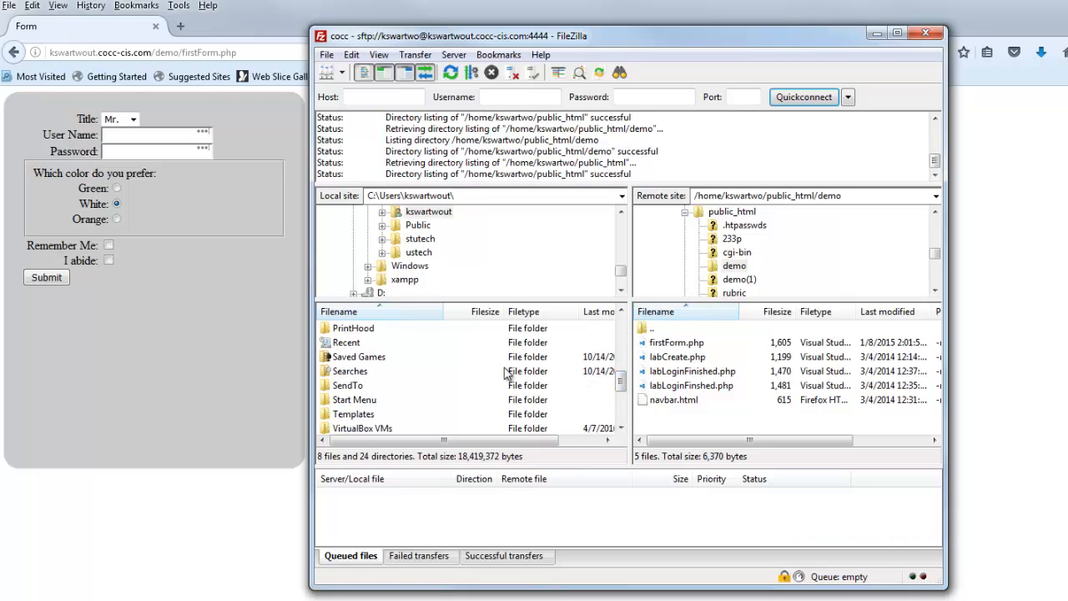
{"action": "left_click", "coordinate": [622, 212]}
{"action": "left_click", "coordinate": [622, 212]}
{"action": "left_click", "coordinate": [622, 212]}
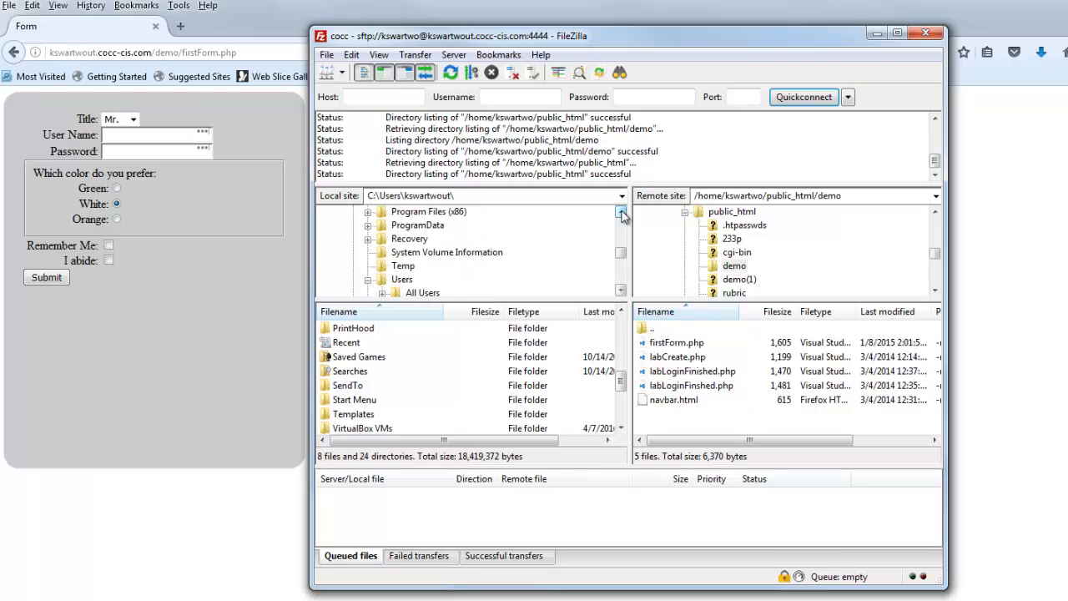
{"action": "left_click_drag", "start_coordinate": [622, 255], "coordinate": [622, 219]}
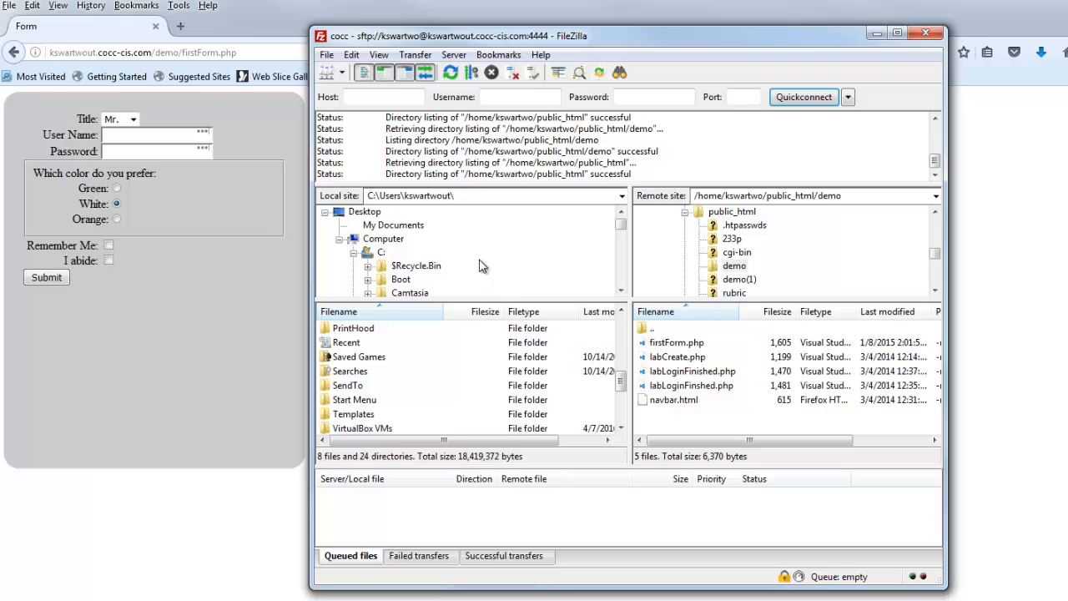
{"action": "left_click", "coordinate": [428, 267]}
{"action": "scroll", "coordinate": [429, 276], "scroll_direction": "down", "scroll_amount": 2}
{"action": "scroll", "coordinate": [427, 275], "scroll_direction": "down", "scroll_amount": 5}
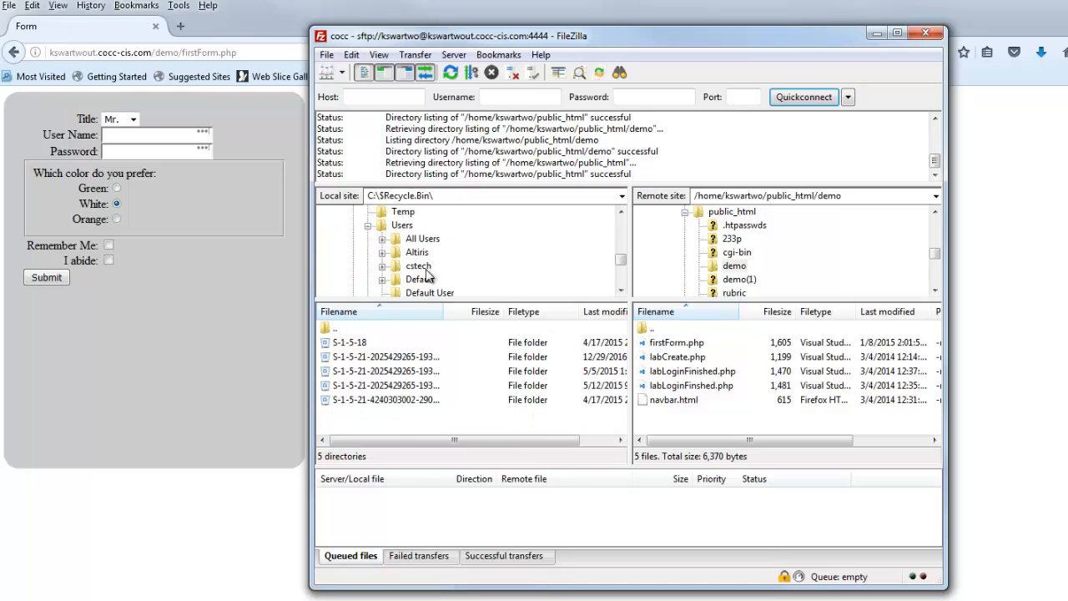
{"action": "scroll", "coordinate": [426, 275], "scroll_direction": "down", "scroll_amount": 3}
{"action": "scroll", "coordinate": [427, 275], "scroll_direction": "up", "scroll_amount": 6}
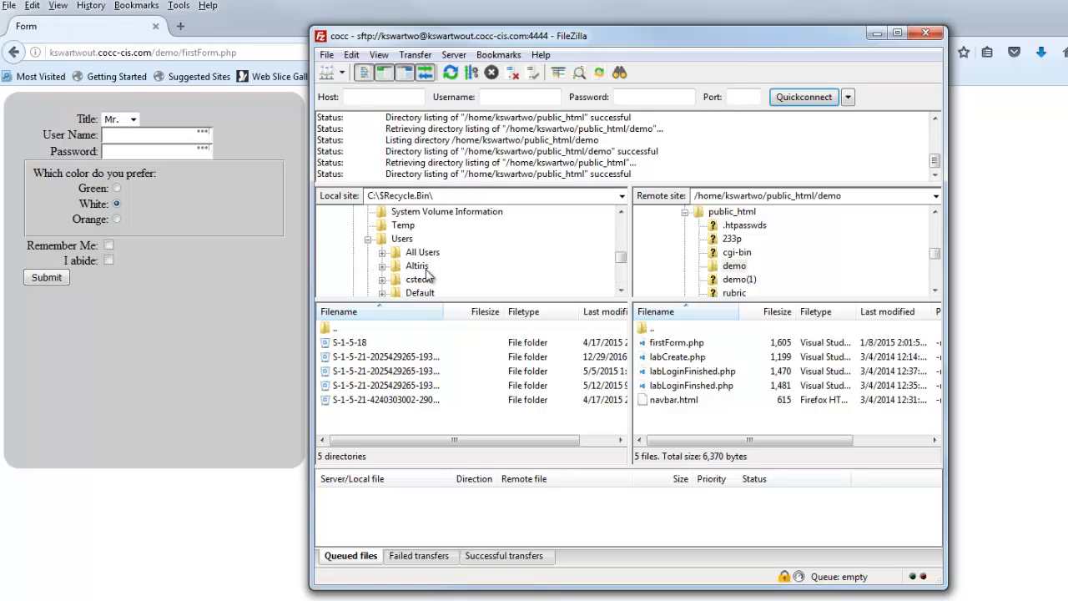
{"action": "scroll", "coordinate": [426, 272], "scroll_direction": "up", "scroll_amount": 6}
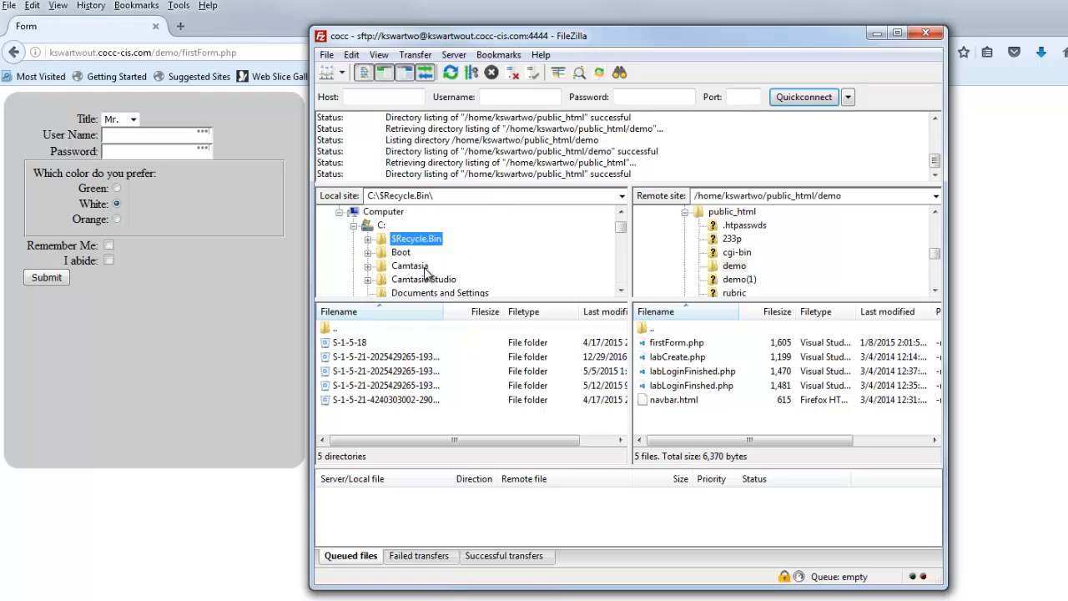
Open the root of the local C: drive and upload junk.txt from it to the remote demo folder.
{"action": "left_click", "coordinate": [390, 212]}
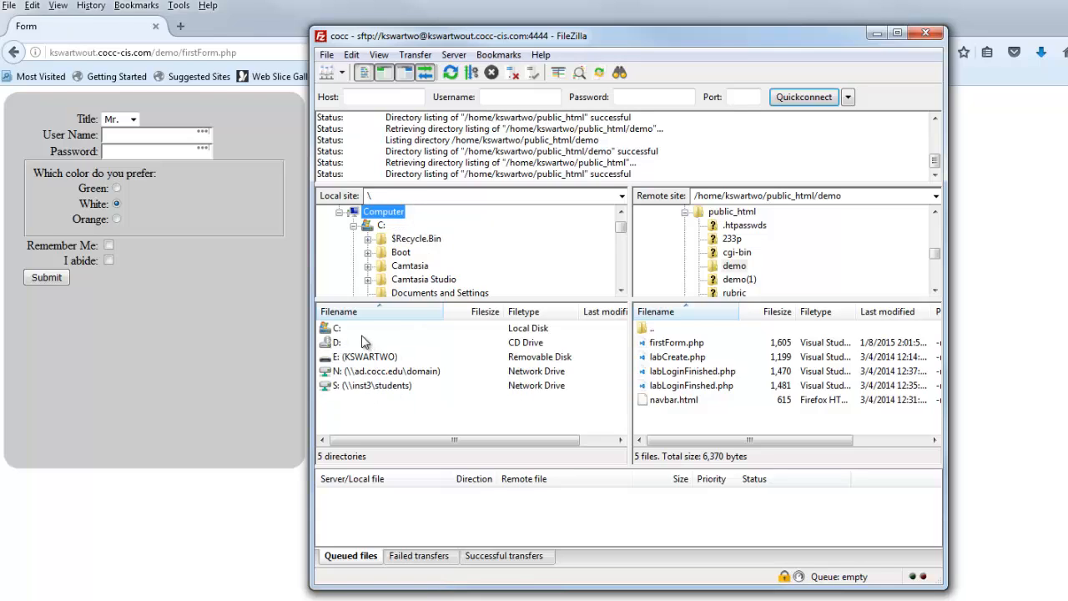
{"action": "double_click", "coordinate": [361, 329]}
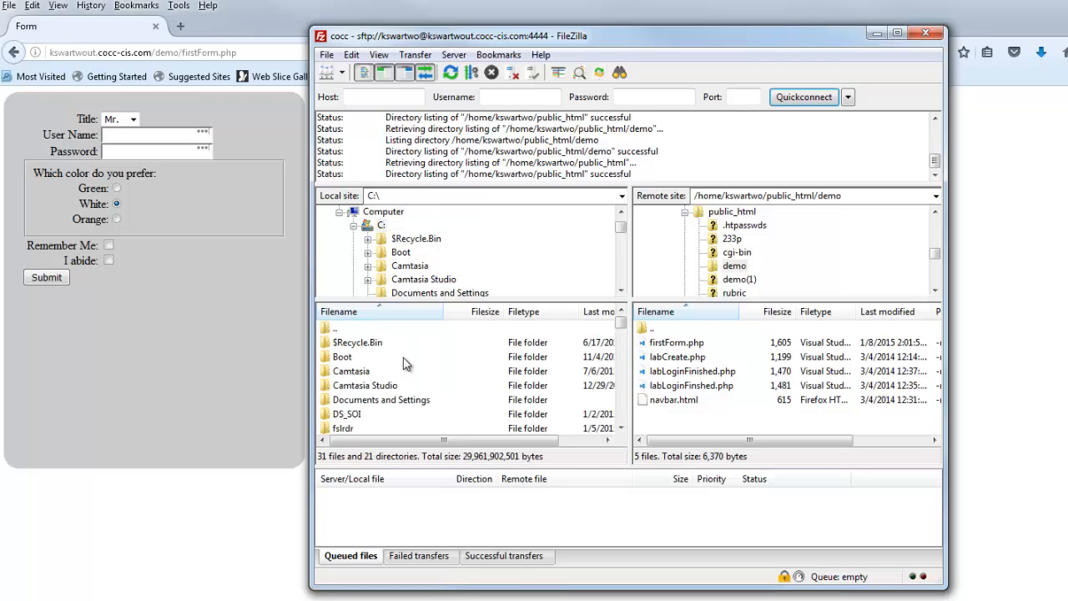
{"action": "scroll", "coordinate": [404, 364], "scroll_direction": "down", "scroll_amount": 7}
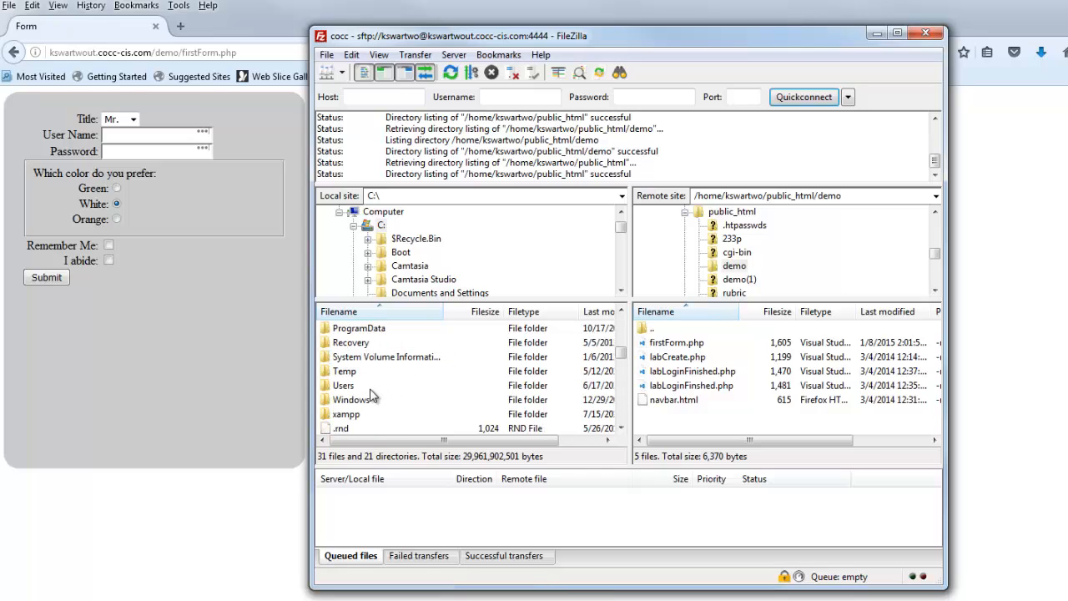
{"action": "scroll", "coordinate": [373, 395], "scroll_direction": "down", "scroll_amount": 10}
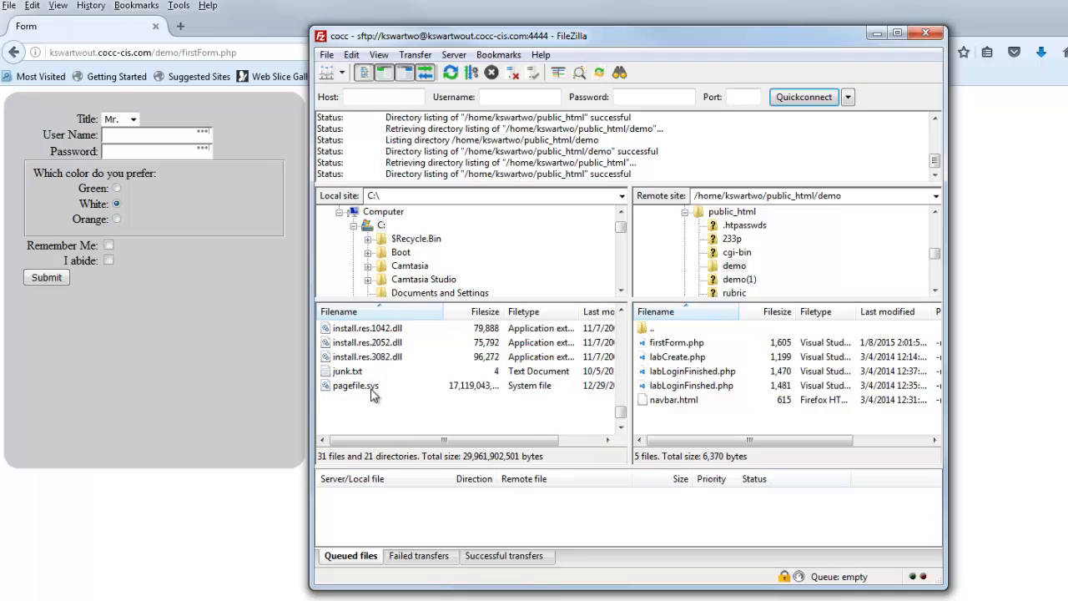
{"action": "scroll", "coordinate": [373, 395], "scroll_direction": "down", "scroll_amount": 1}
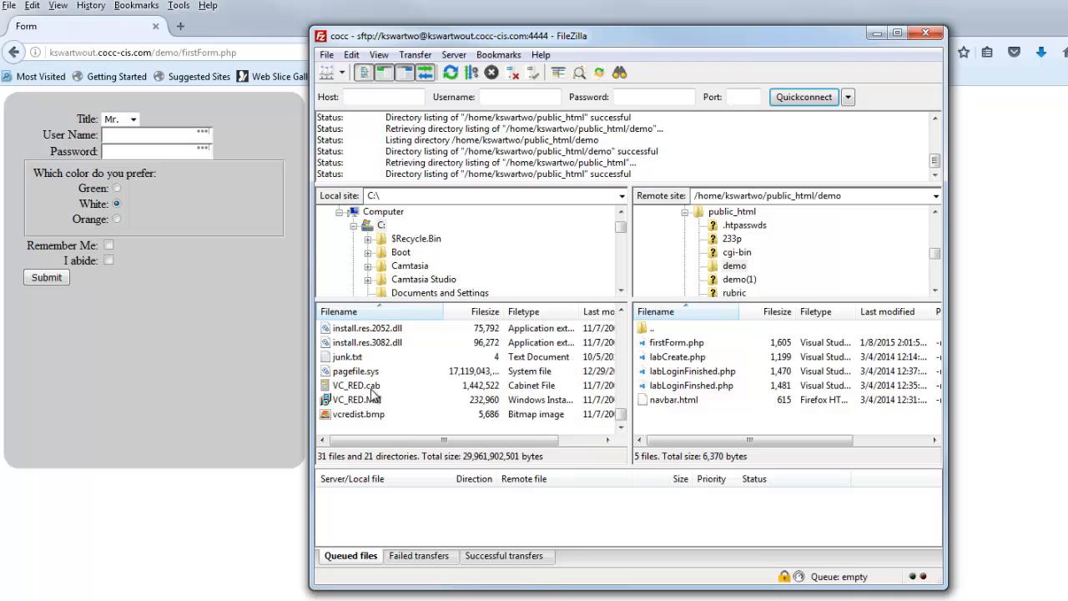
{"action": "left_click", "coordinate": [364, 359]}
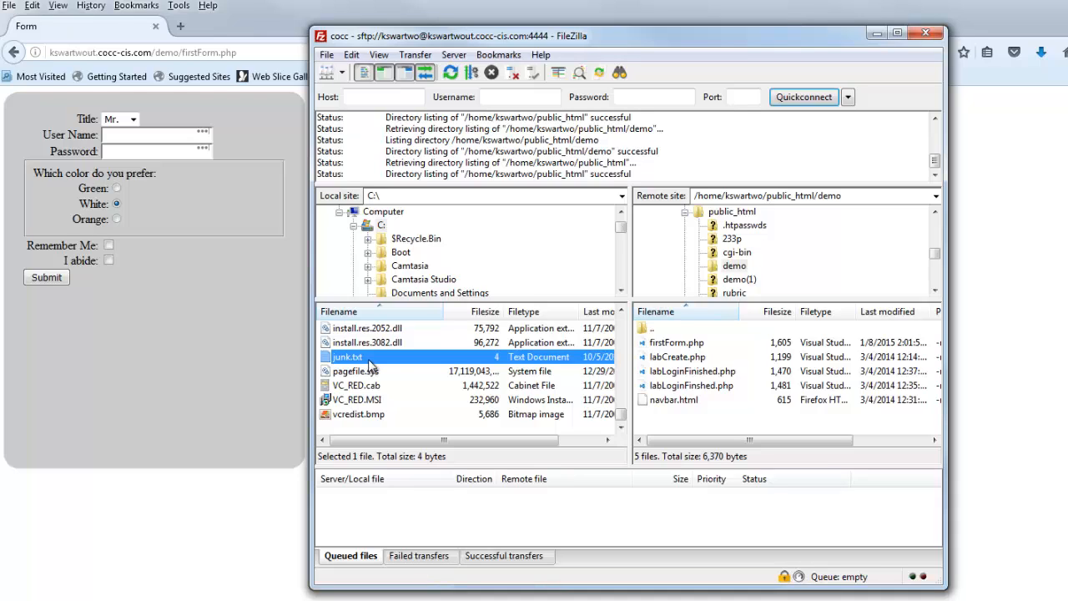
{"action": "left_click_drag", "start_coordinate": [370, 363], "coordinate": [669, 426]}
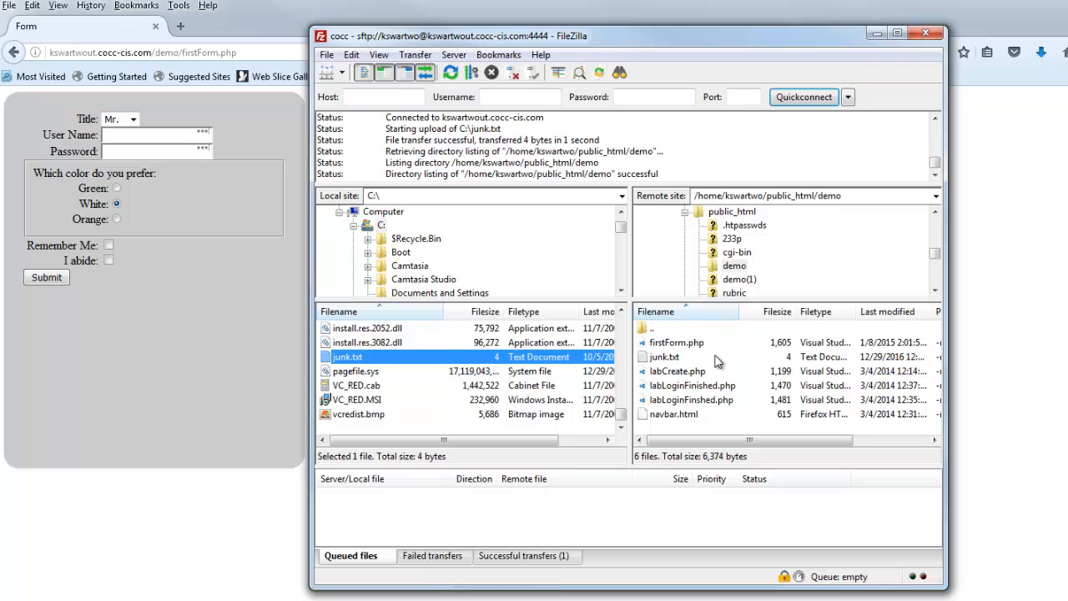
Switch to Firefox, go back from the form page to the /demo index, and reload the listing.
{"action": "left_click", "coordinate": [298, 459]}
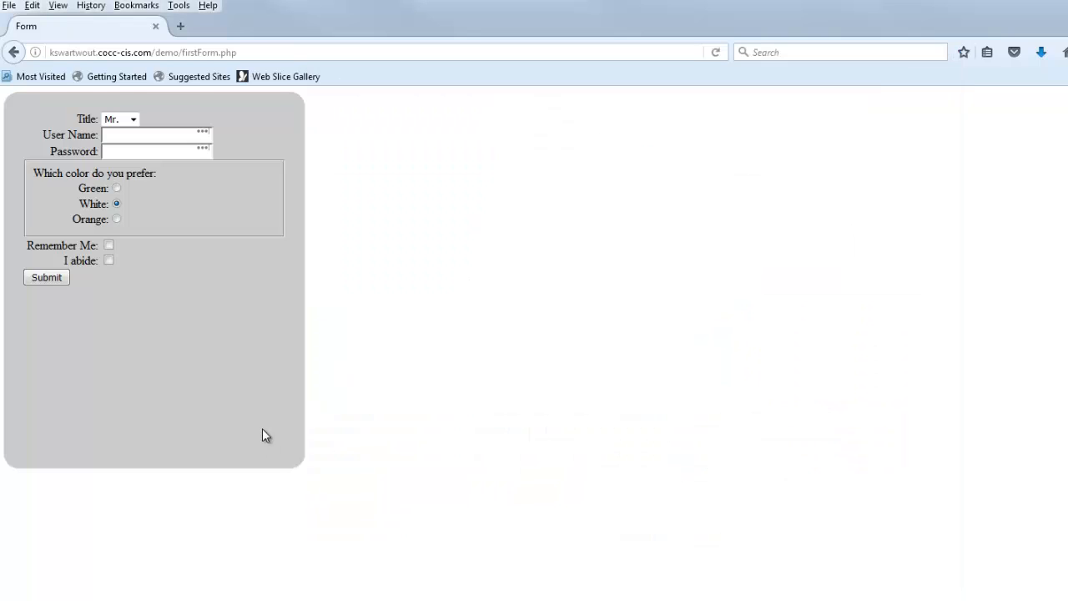
{"action": "left_click", "coordinate": [13, 53]}
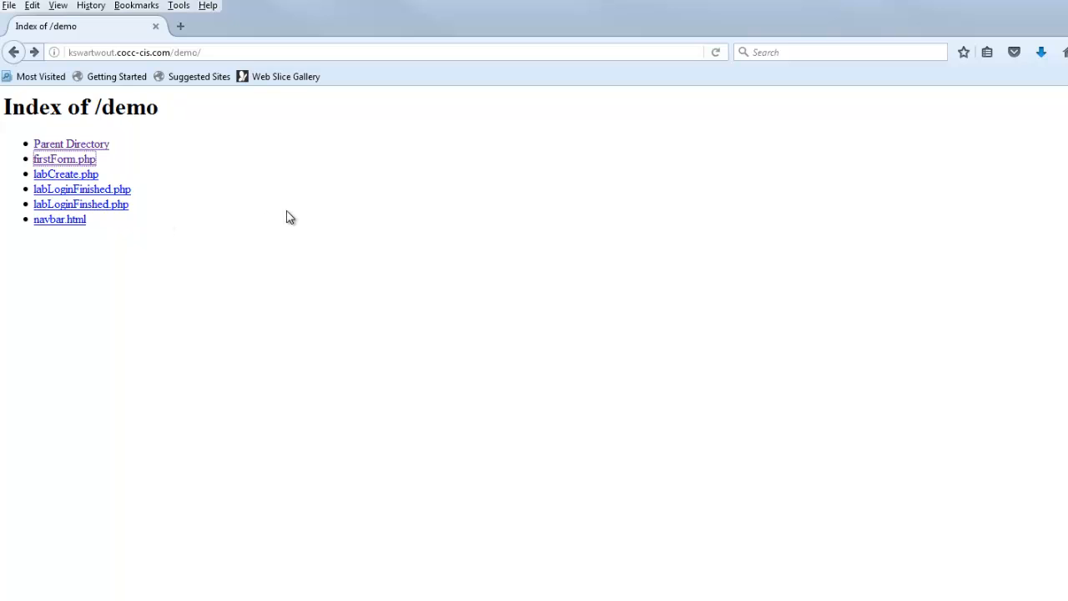
{"action": "key", "text": "F5"}
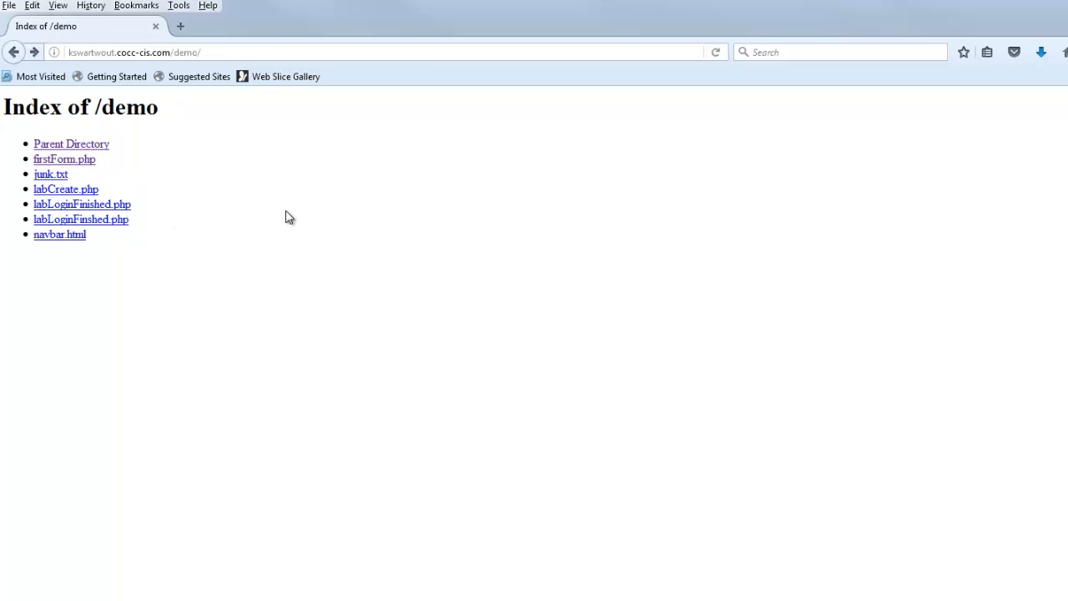
Open junk.txt from the browser's /demo index and return to FileZilla.
{"action": "left_click", "coordinate": [62, 177]}
{"action": "key", "text": "alt+Tab"}
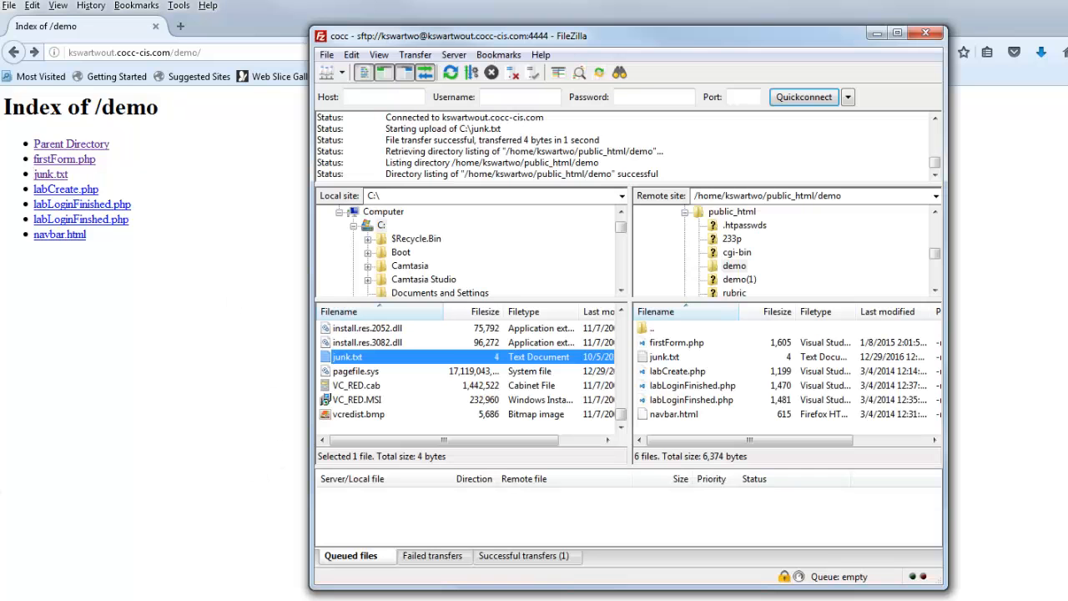